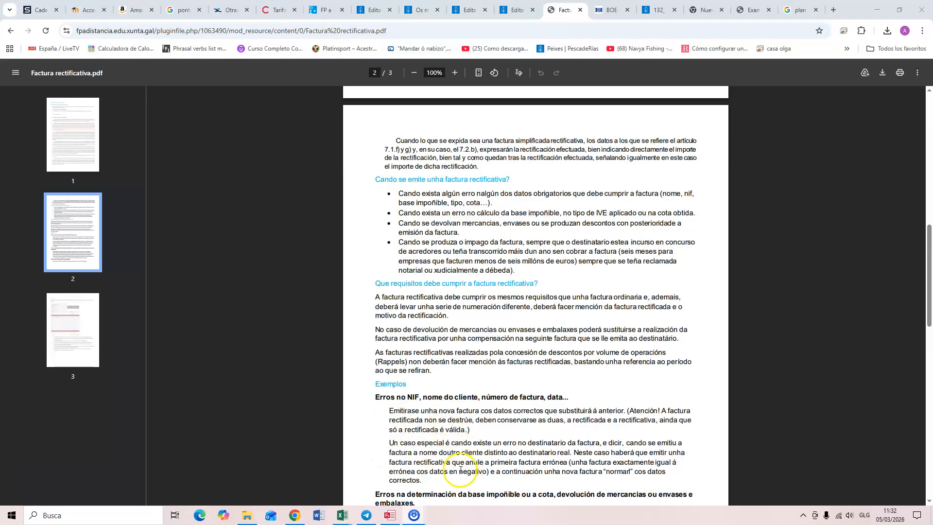
Step: Switch to FACTUSOL and start a new delivery note in the sales Albaranes file
scroll(464, 442, down, 2)
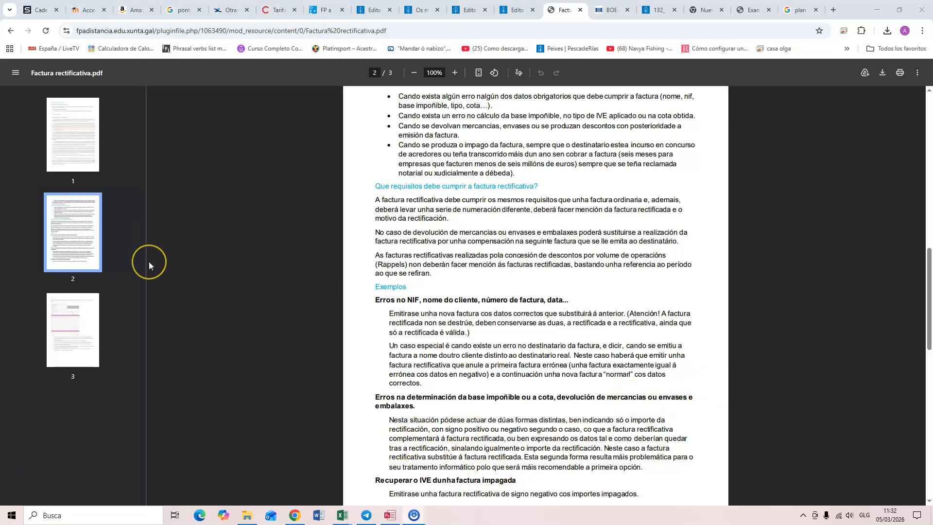
click(386, 516)
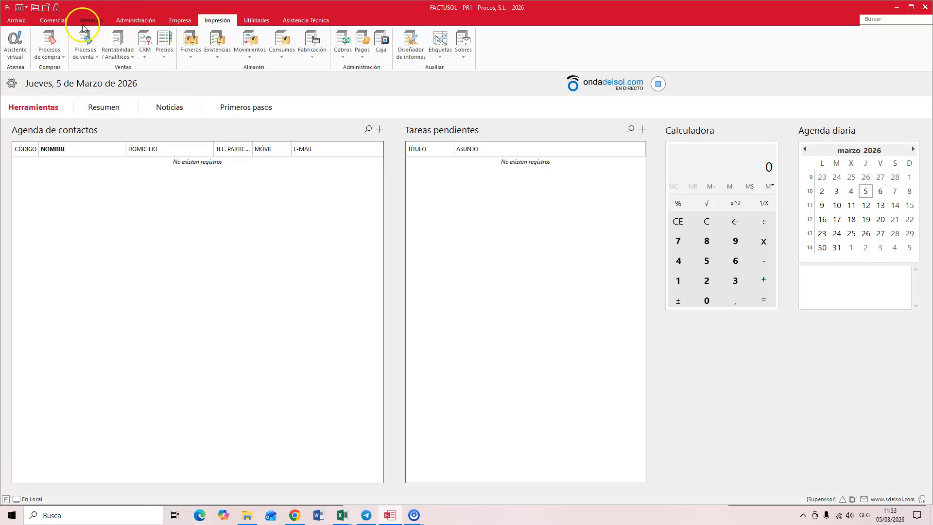
click(53, 20)
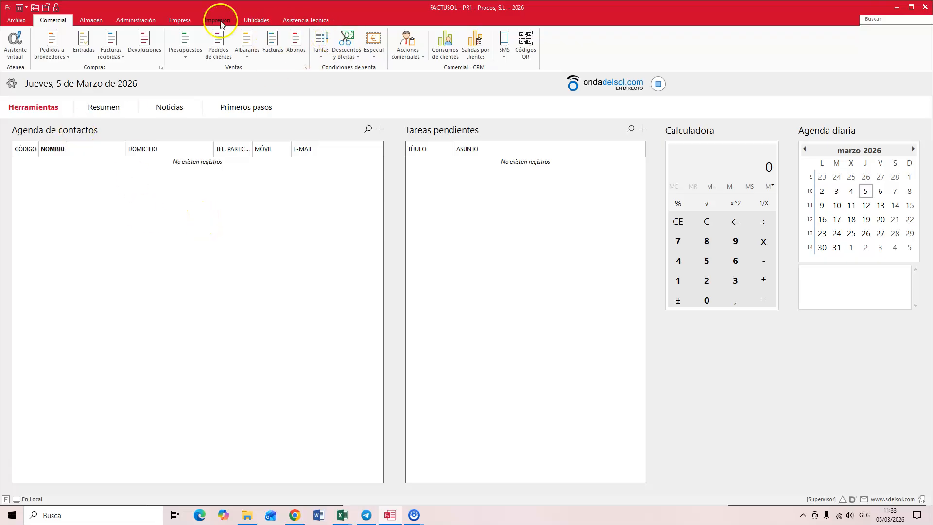
click(248, 41)
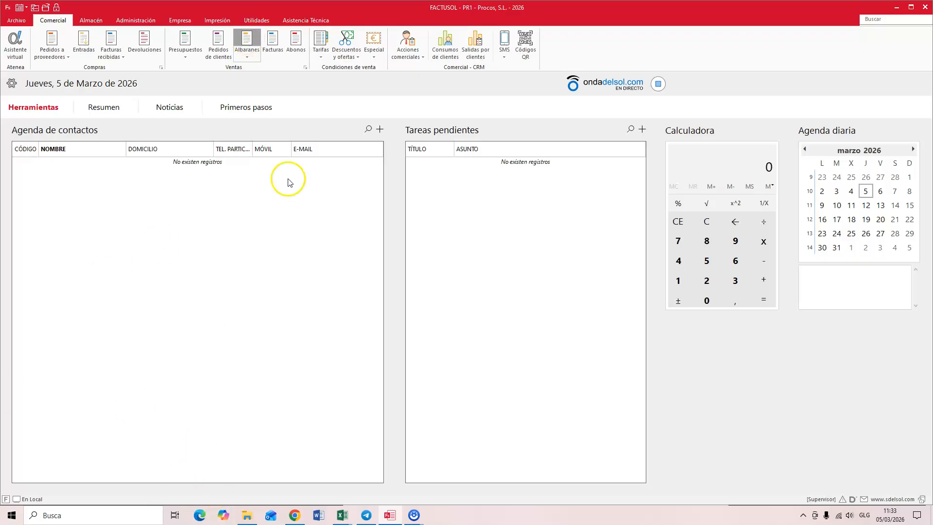
click(248, 53)
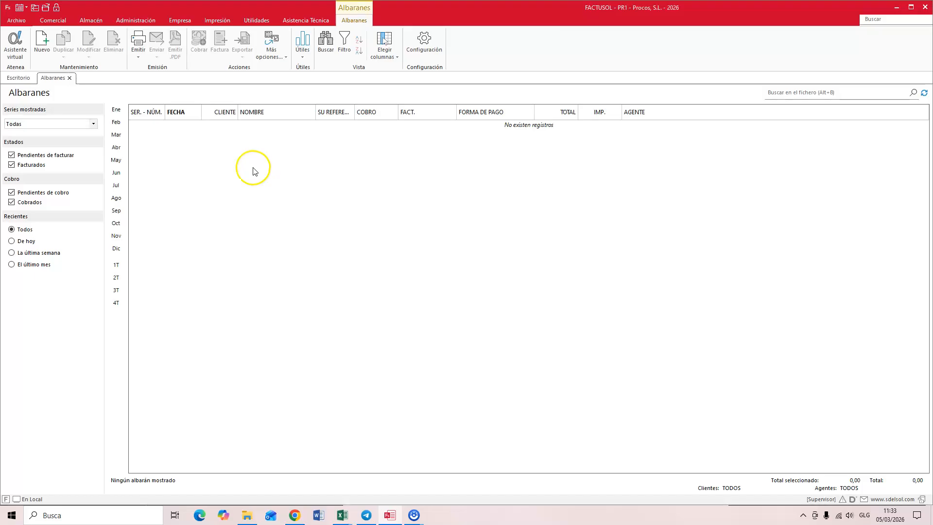
click(43, 42)
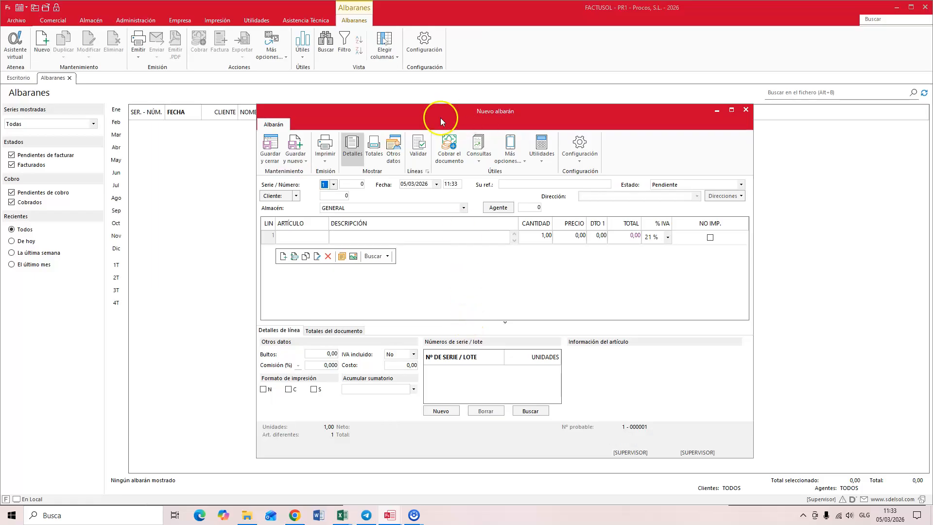
Step: Set the delivery note's date to 15/02/2026 and enter the customer's code
click(338, 197)
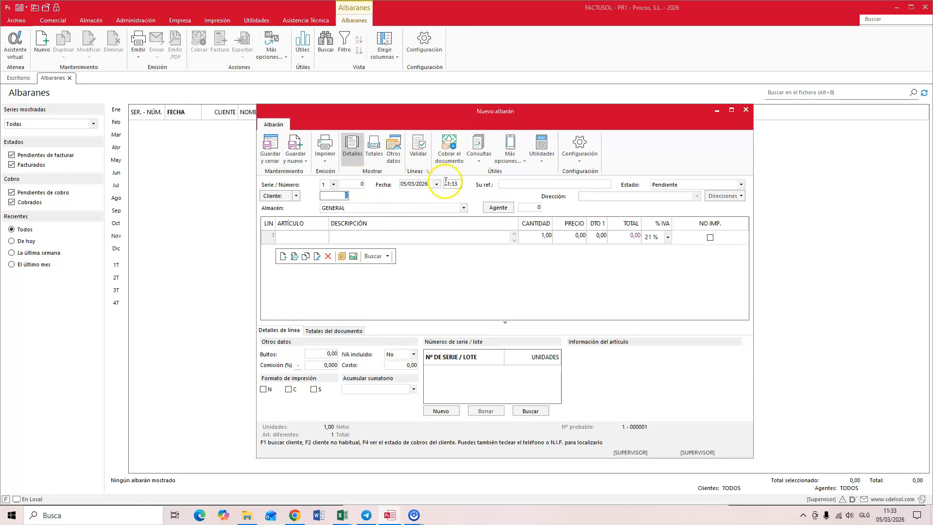
click(421, 184)
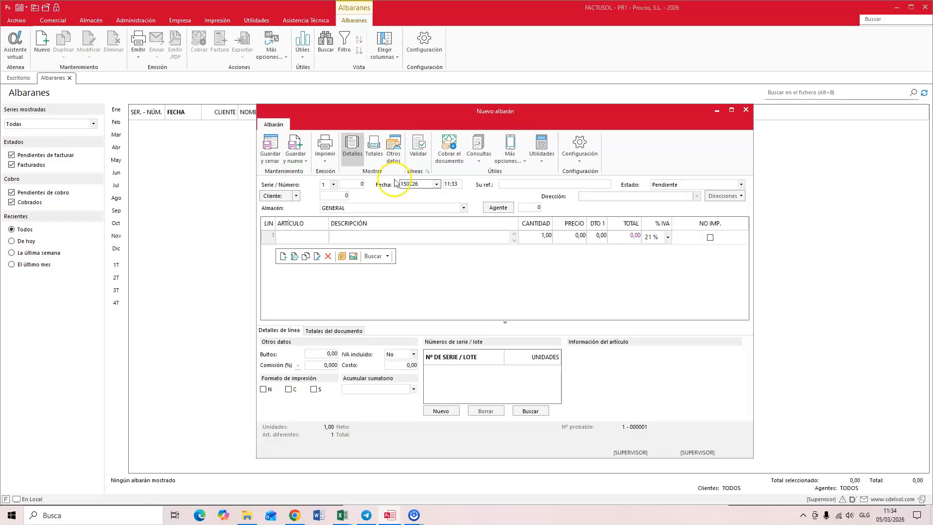
click(345, 196)
text(1)
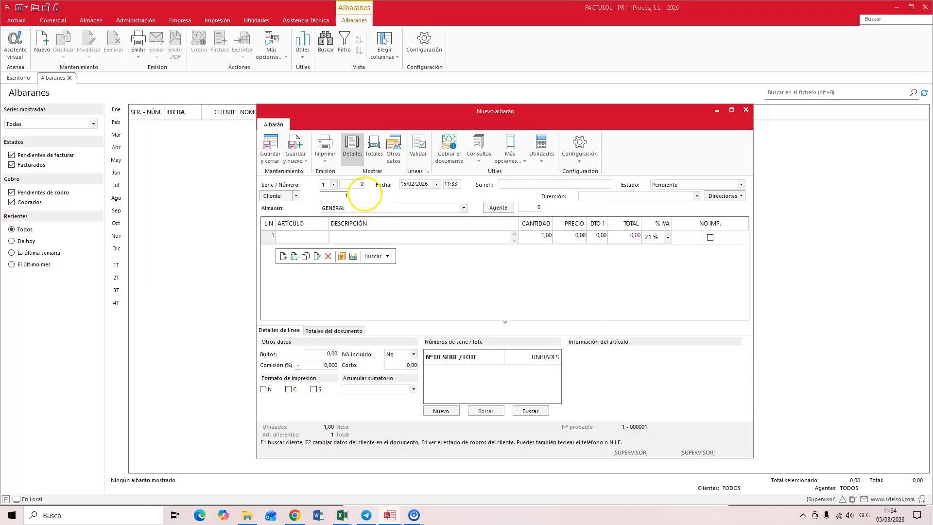
key(Return)
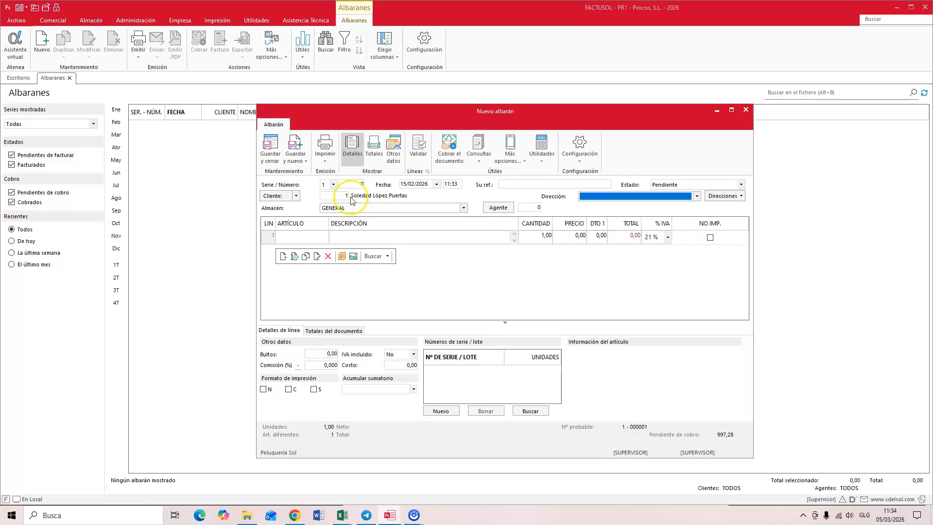
Step: Add article COR-01, Crema "Newnature" 125 ml, as the first line with a quantity of 100
click(317, 240)
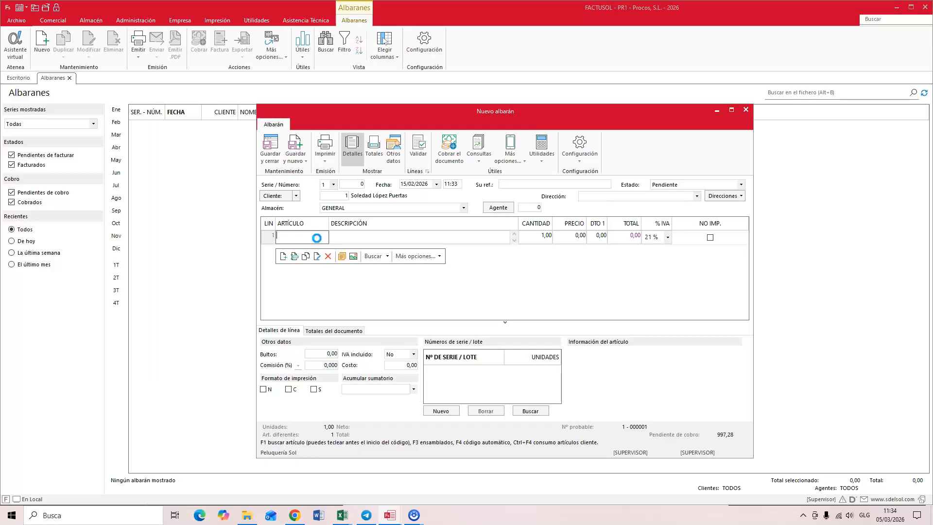
key(F1)
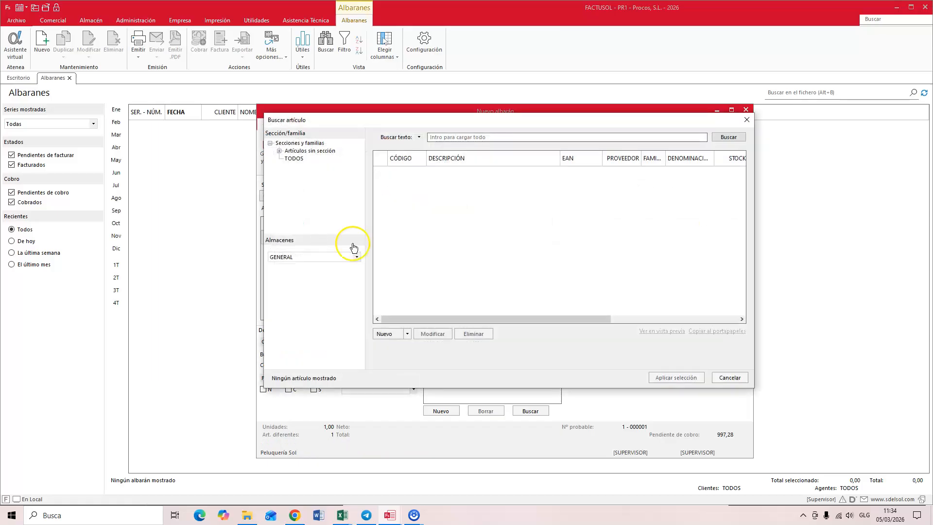
key(Return)
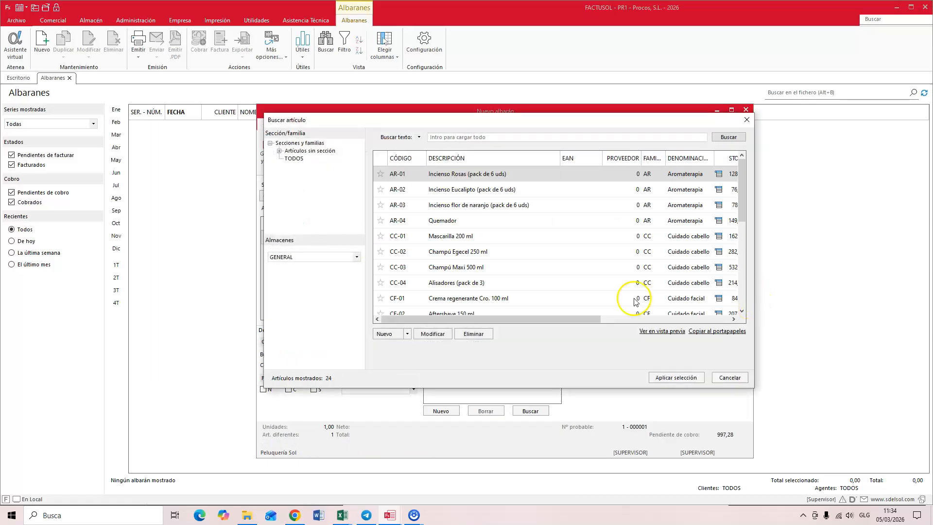
scroll(500, 266, down, 3)
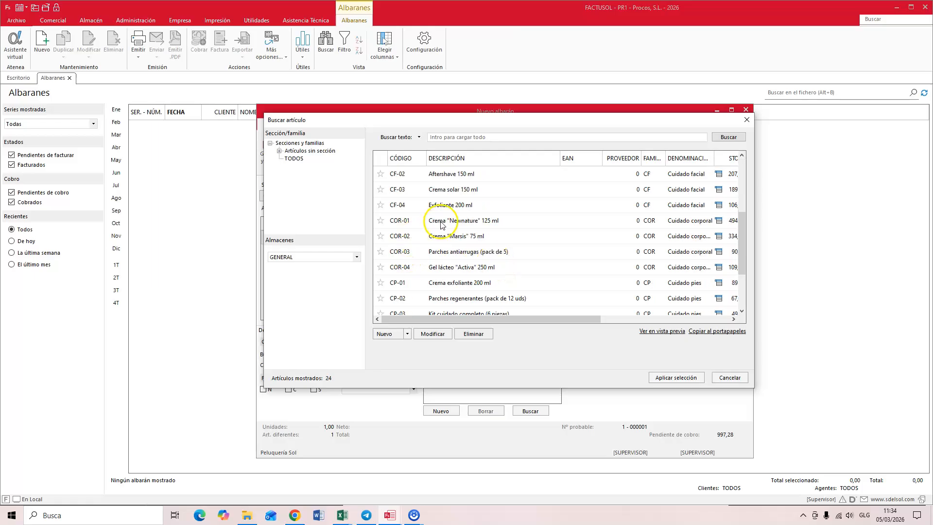
click(451, 226)
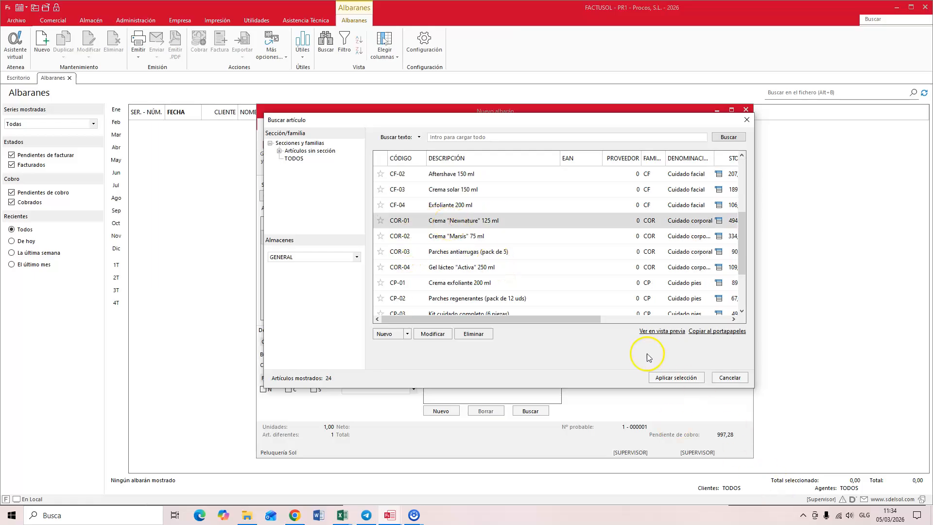
click(667, 377)
click(554, 237)
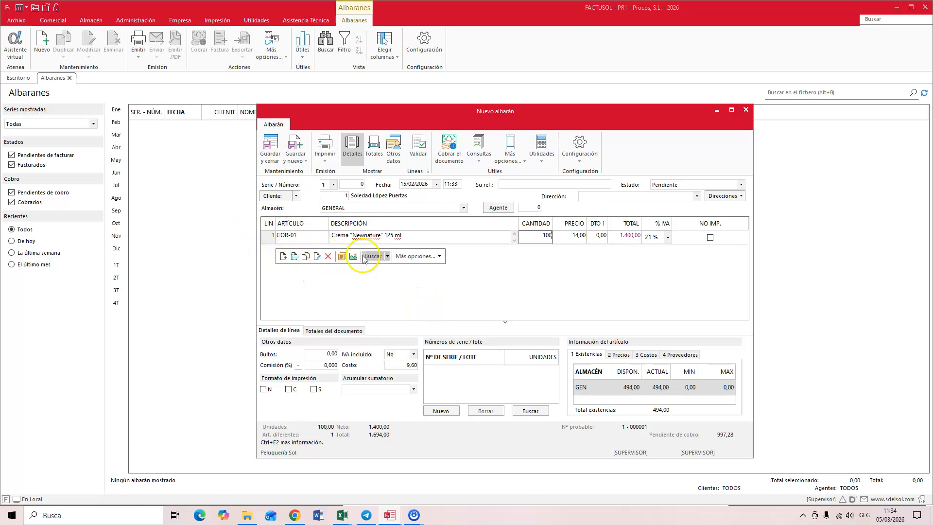
key(Return)
key(Return)
key(Return)
key(Return)
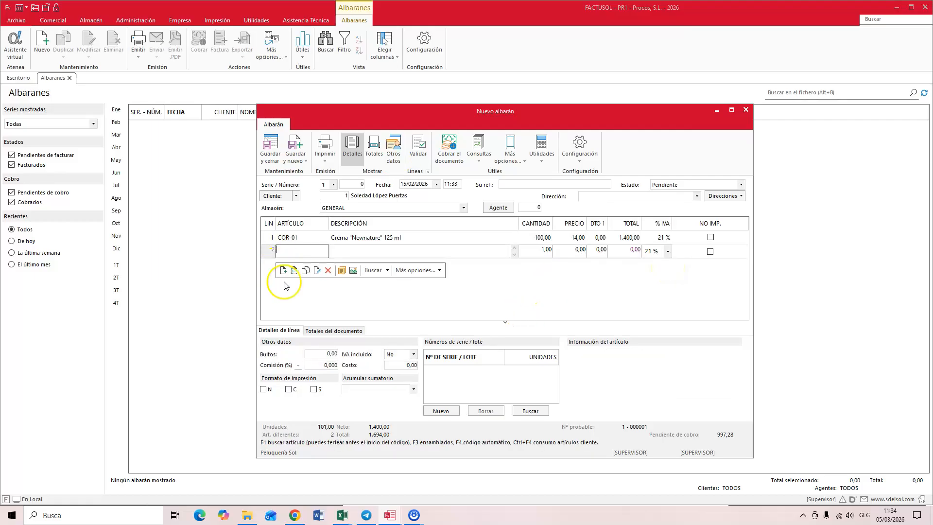
Step: Find article COR-02, Crema "Marsis" 75 ml, add it as a second line with quantity 50, and save the delivery note
click(371, 271)
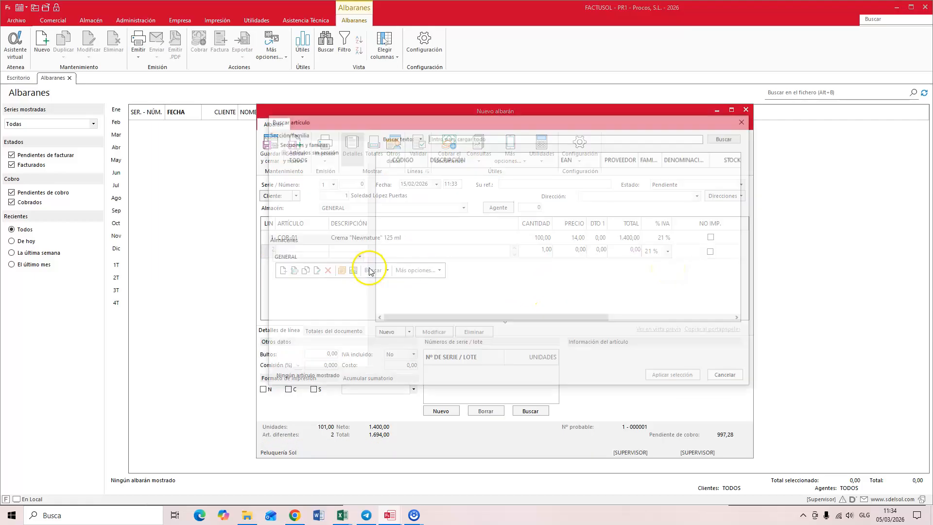
text(cor)
key(Return)
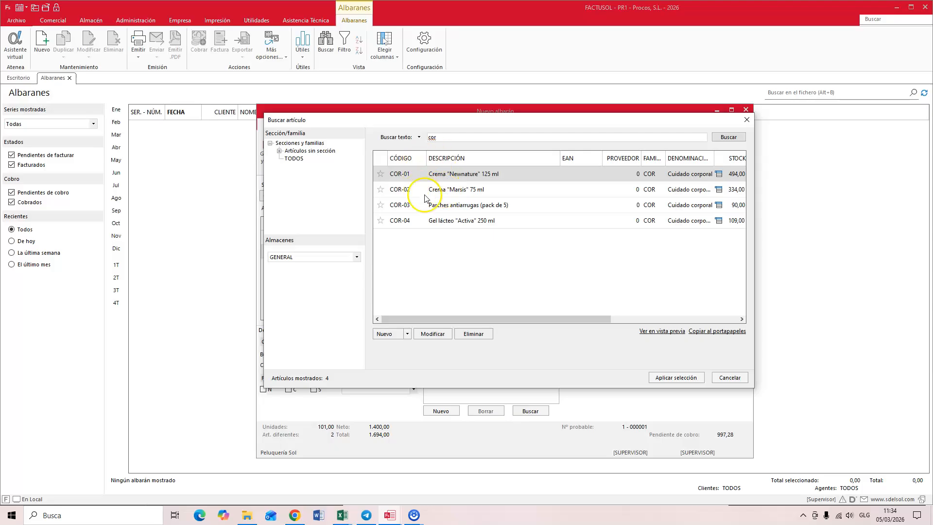
double_click(440, 195)
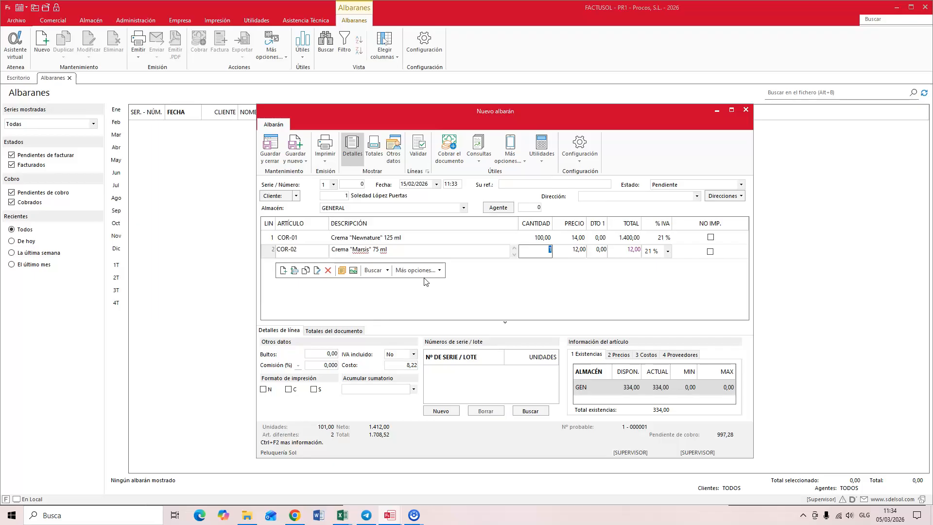
key(Return)
key(Return)
key(Return)
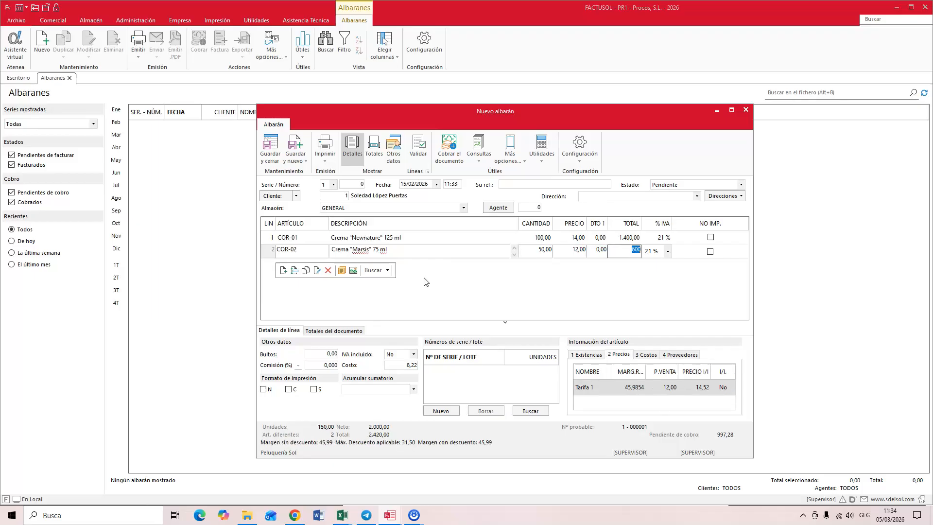
click(272, 146)
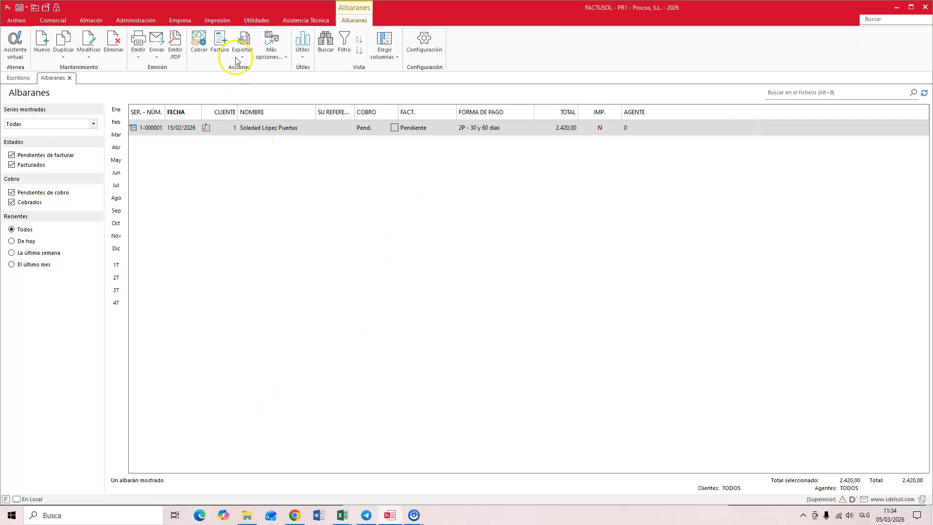
Step: Invoice the delivery note with invoice date 28/02/2026, previewing the generated invoice before finishing the process
click(221, 42)
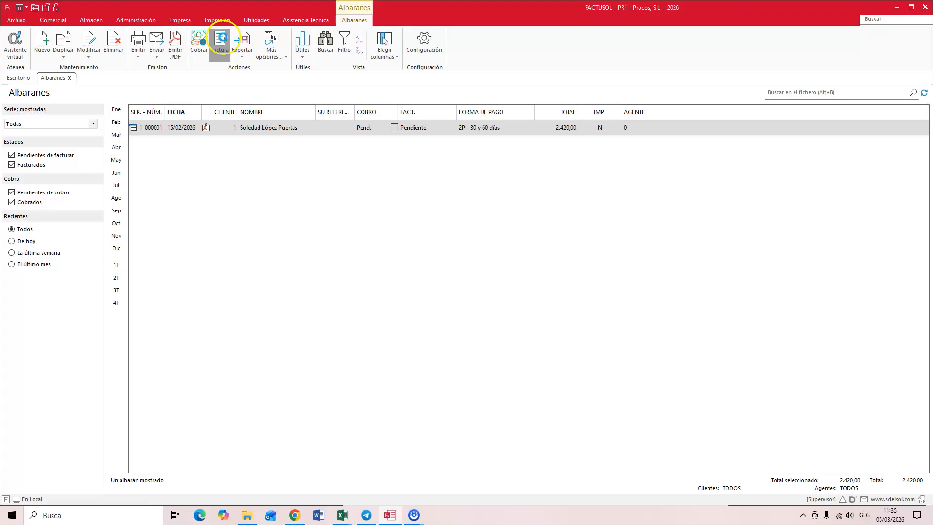
click(445, 294)
text(280226)
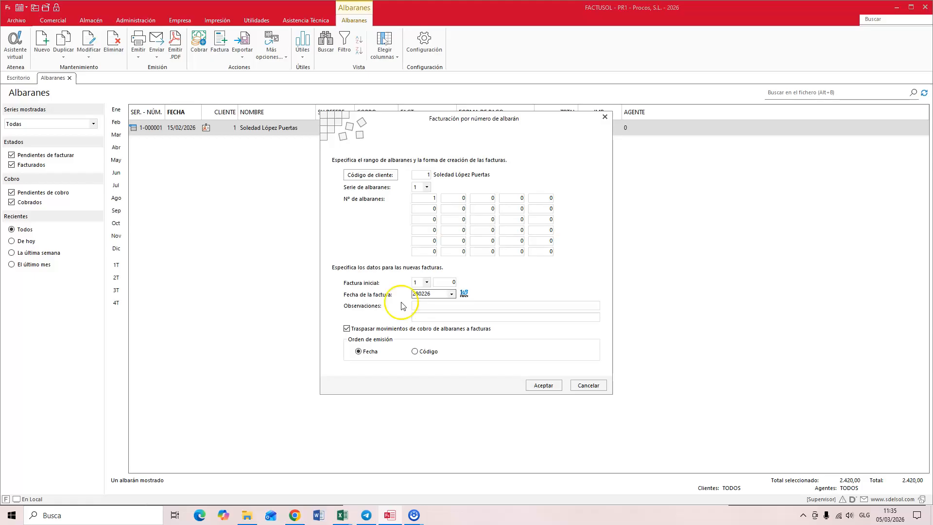
click(543, 385)
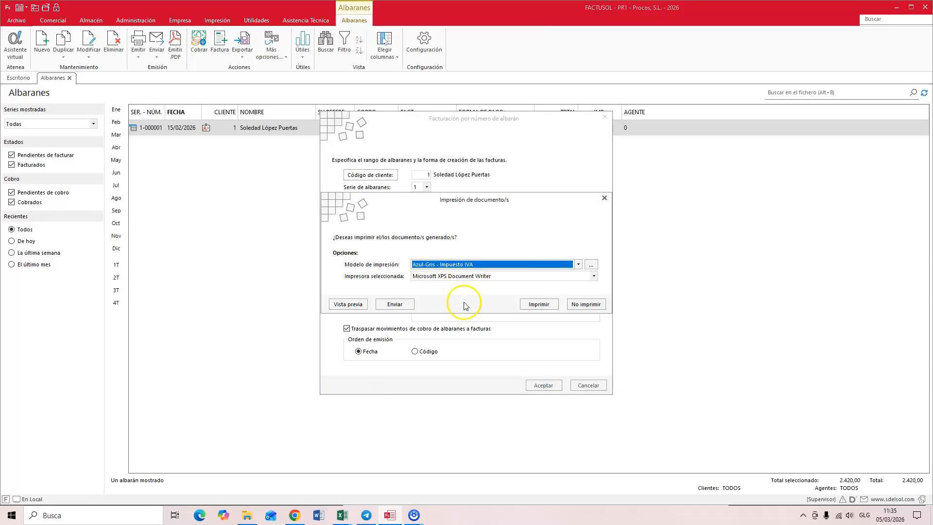
click(349, 305)
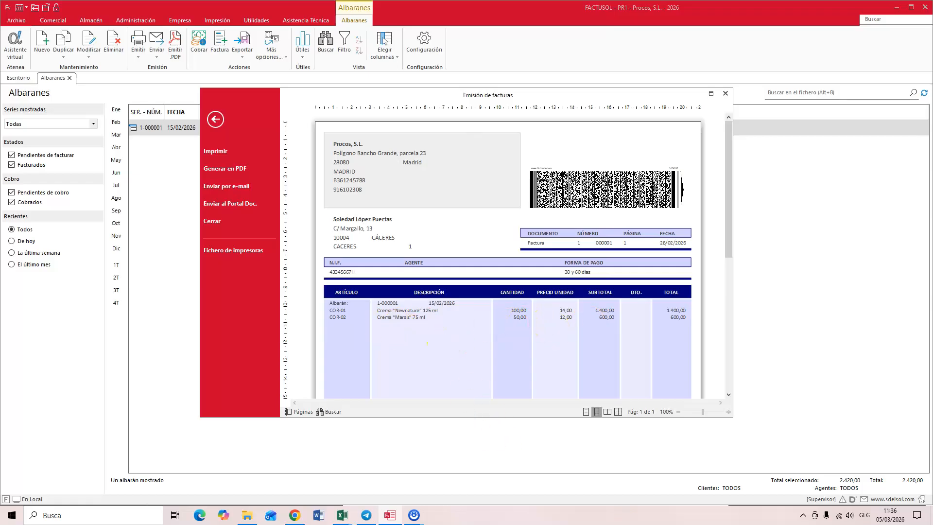
click(725, 94)
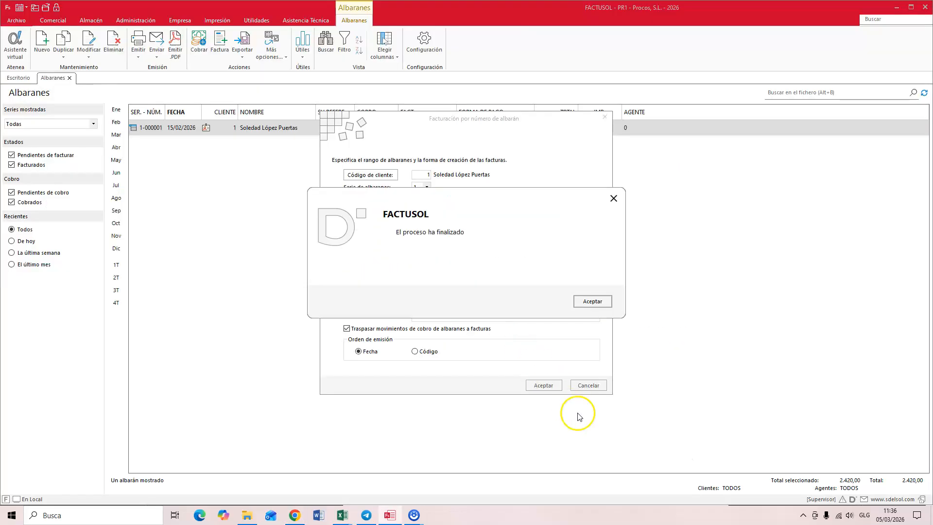
click(590, 302)
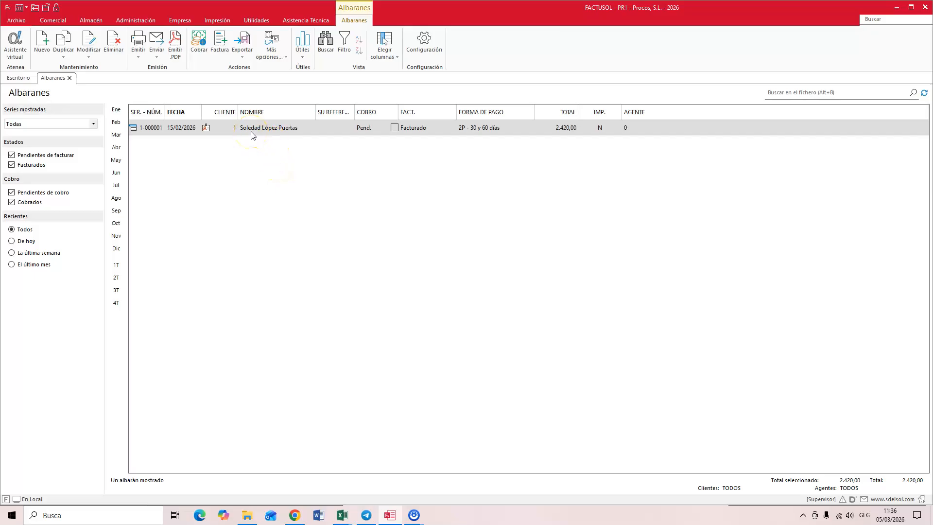
Step: Open the sales invoices and create a credit note from the 28/02/2026 invoice in the issued invoices file
click(54, 20)
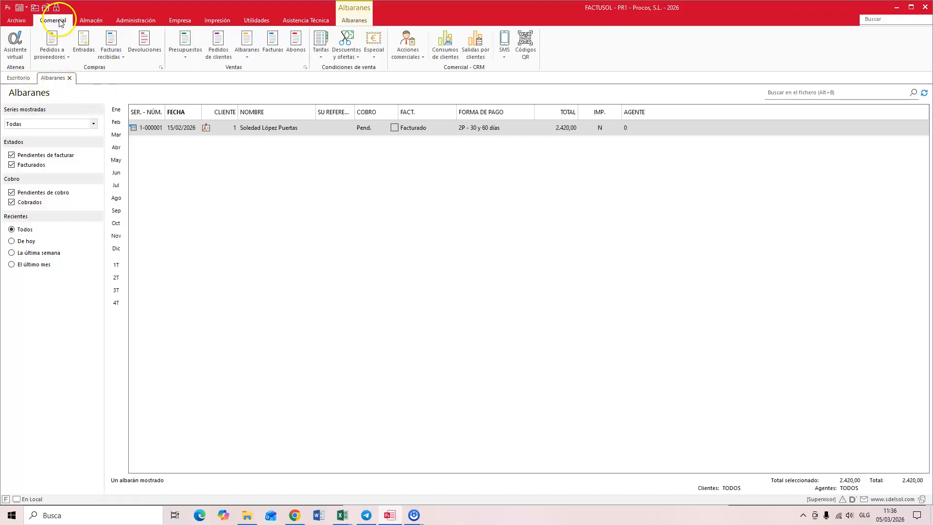
click(273, 42)
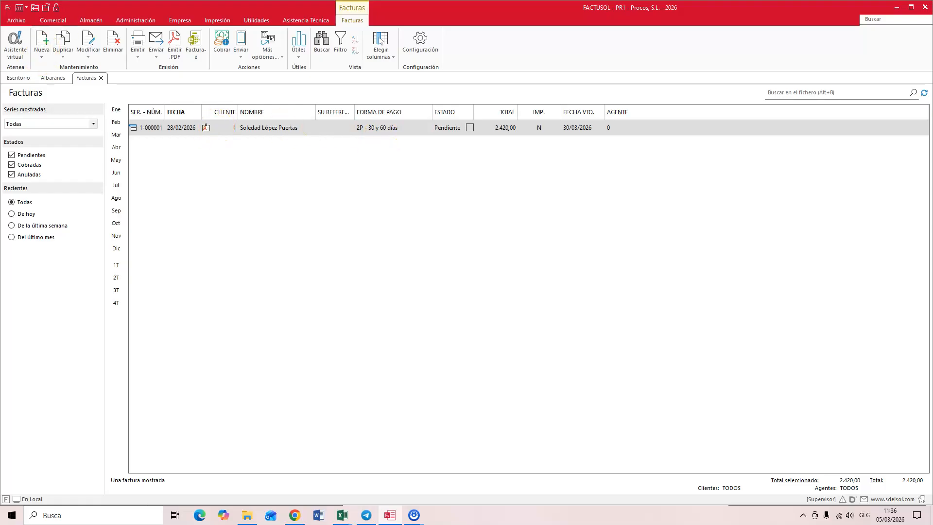
click(43, 57)
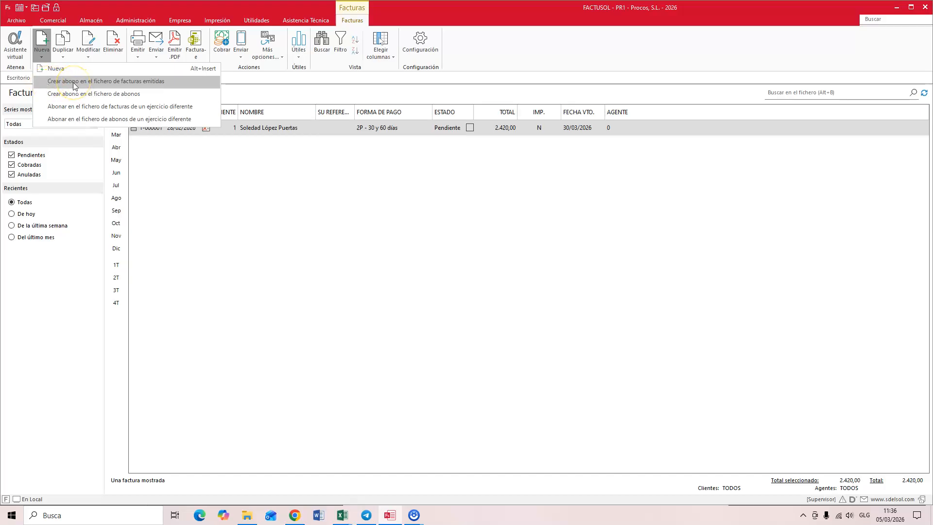
click(72, 83)
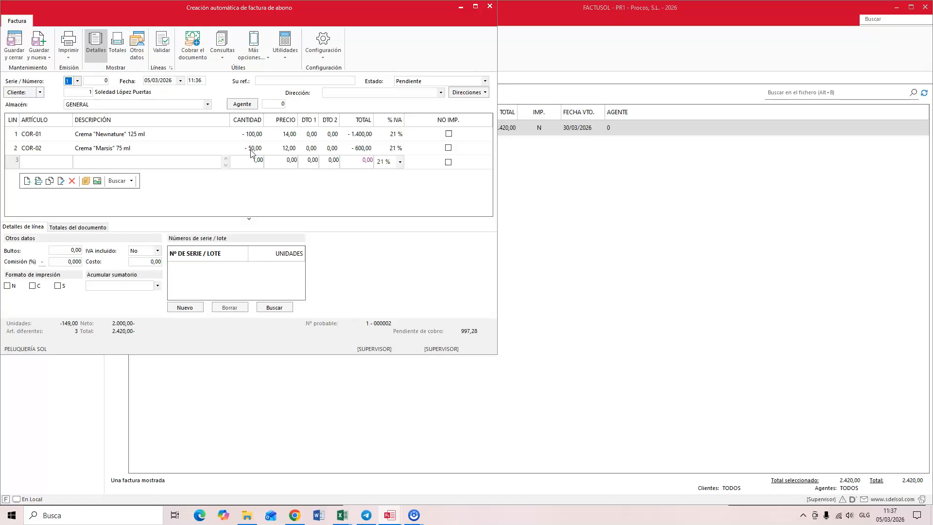
Step: Delete the COR-01 Crema "Newnature" line from the credit note
click(27, 134)
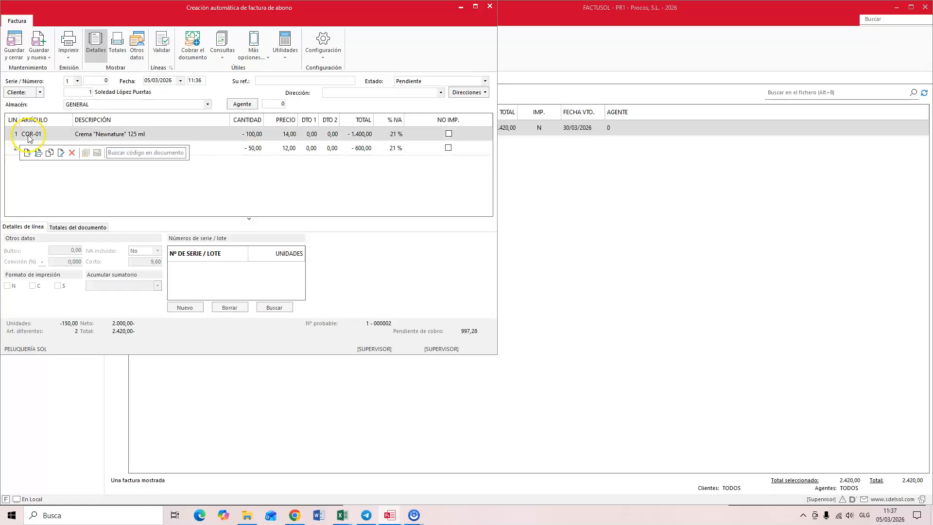
click(72, 154)
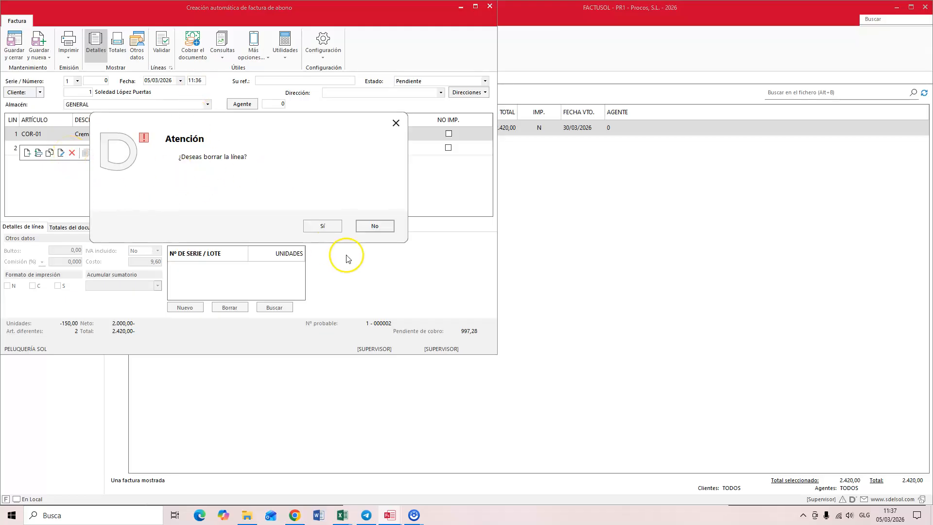
click(323, 227)
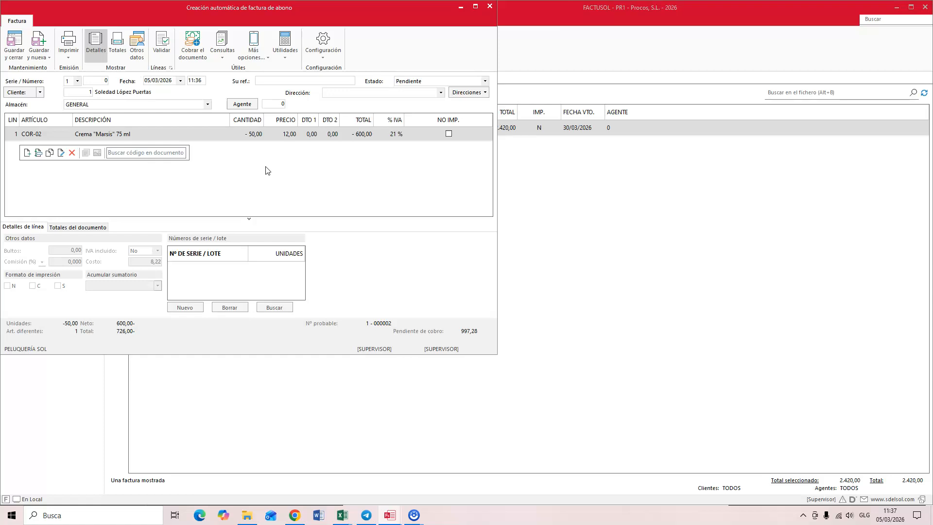
Step: Set the quantity of the COR-02 Crema "Marsis" 75 ml line in the credit note to -25
click(251, 138)
click(252, 135)
click(254, 134)
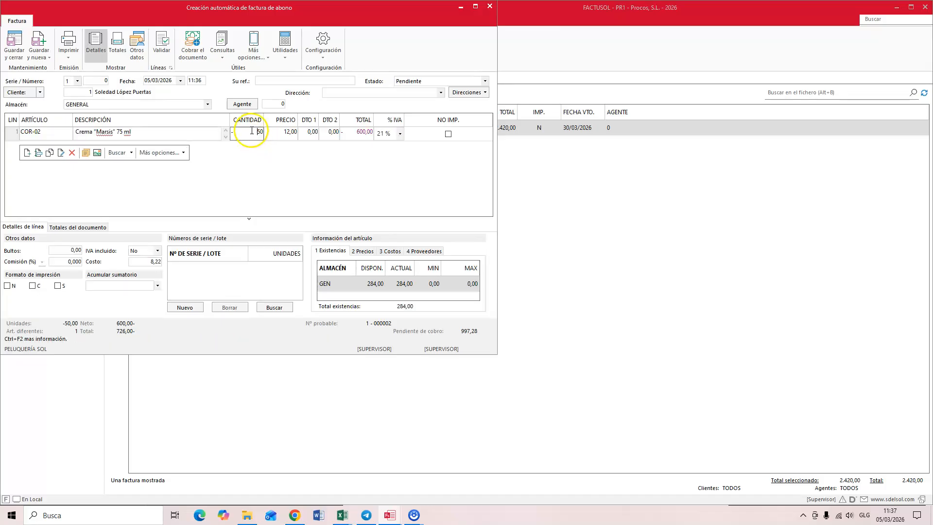
text(2)
key(BackSpace)
click(246, 181)
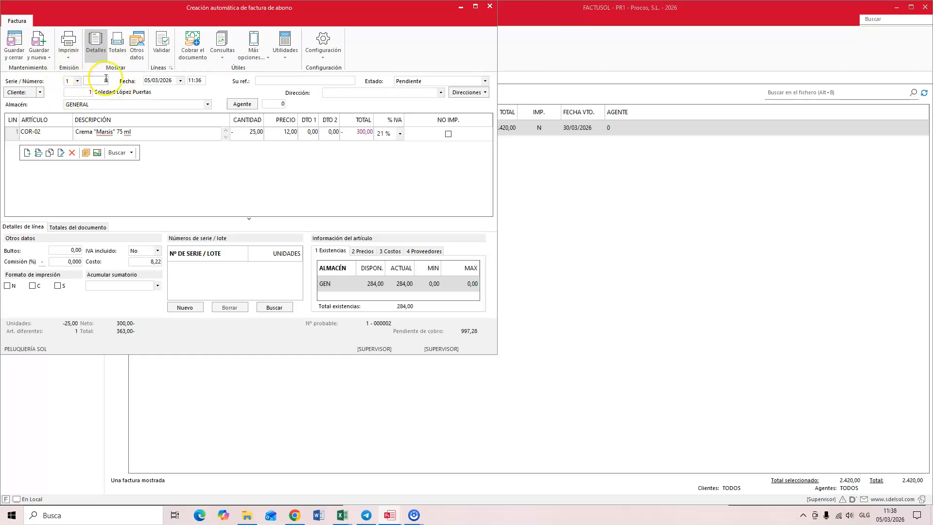
Step: Assign the credit note to series 9
click(78, 82)
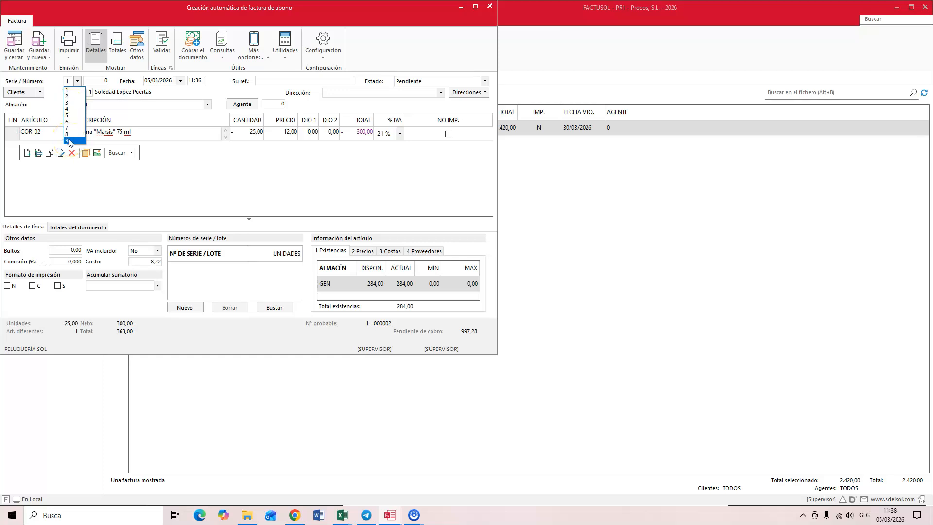
click(68, 91)
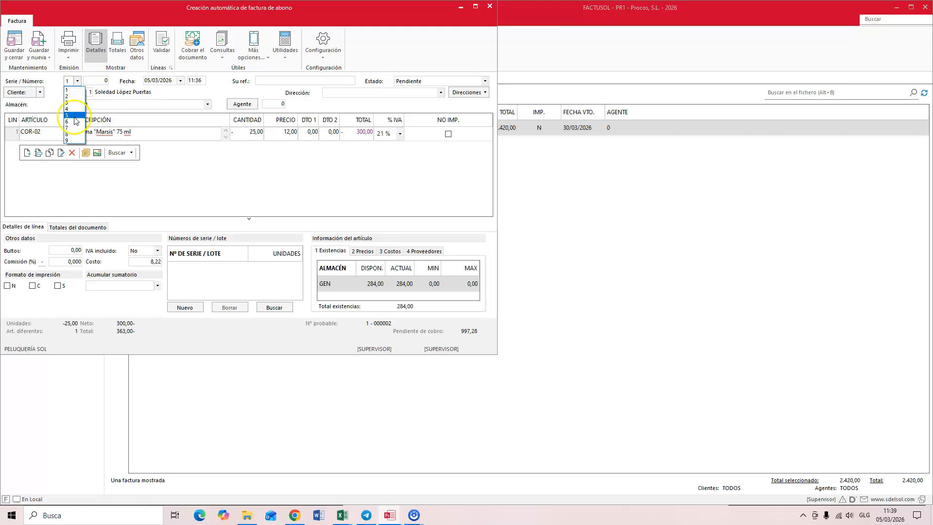
click(73, 140)
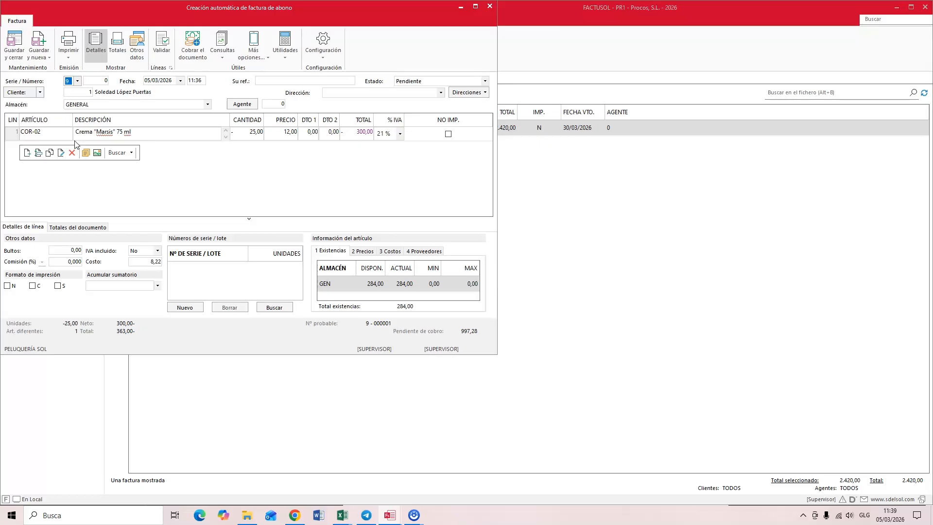
Step: Add a second line with the description "Rectificación da fra nº1 de 15-02-26 por devolución" and save the credit note
click(93, 132)
click(27, 154)
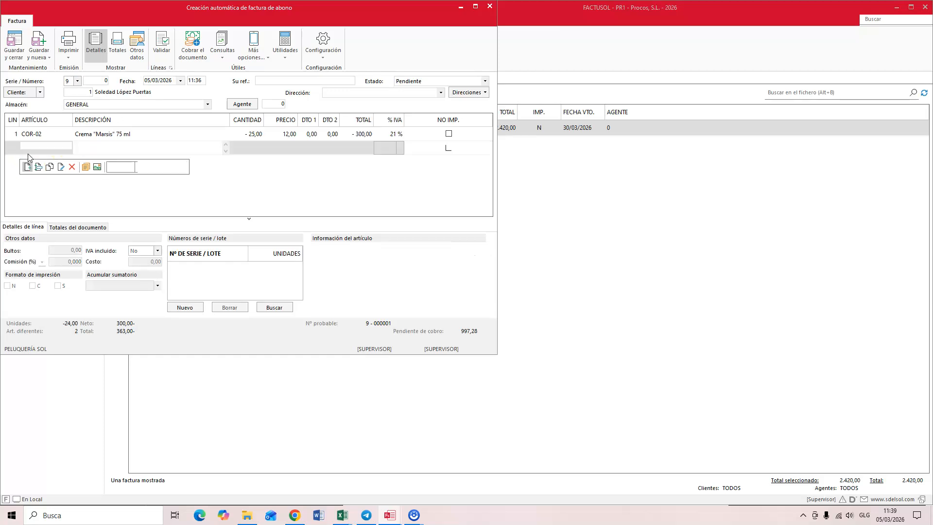
click(78, 149)
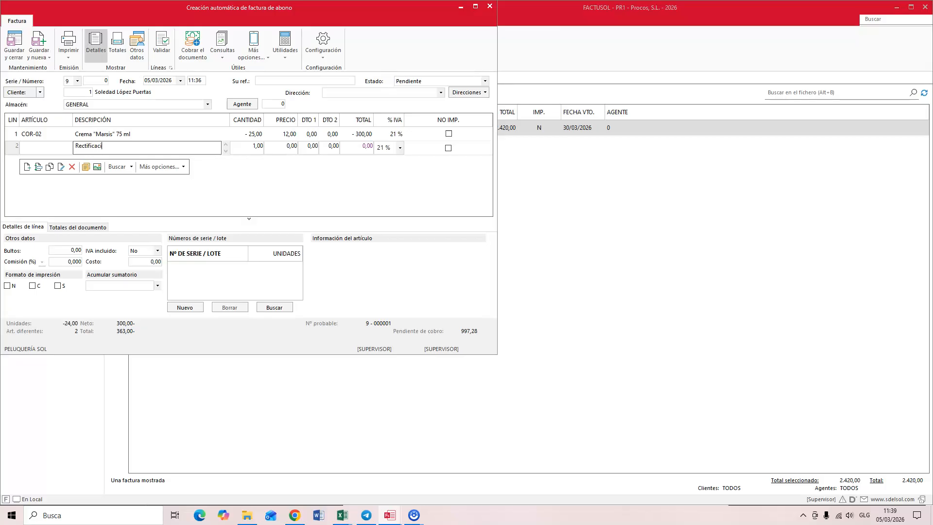
text(f)
text(n)
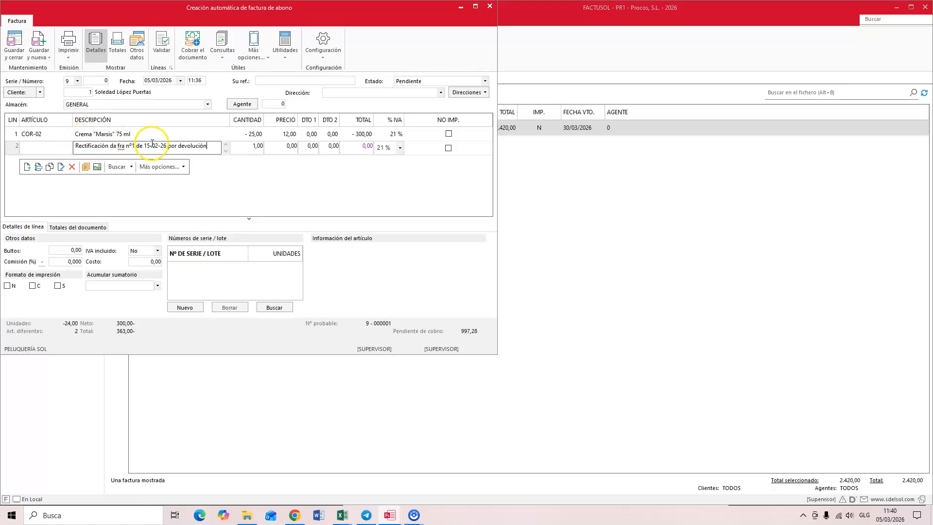
mouse_move(256, 523)
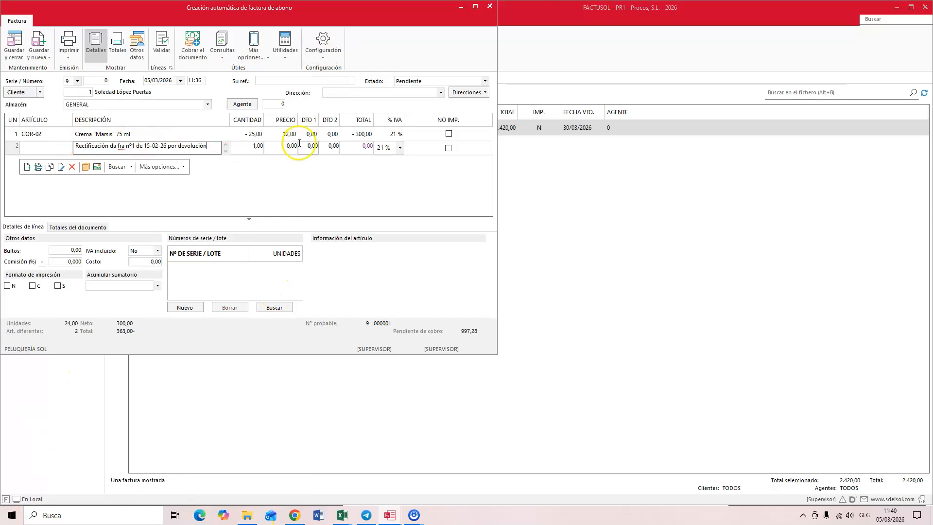
click(11, 46)
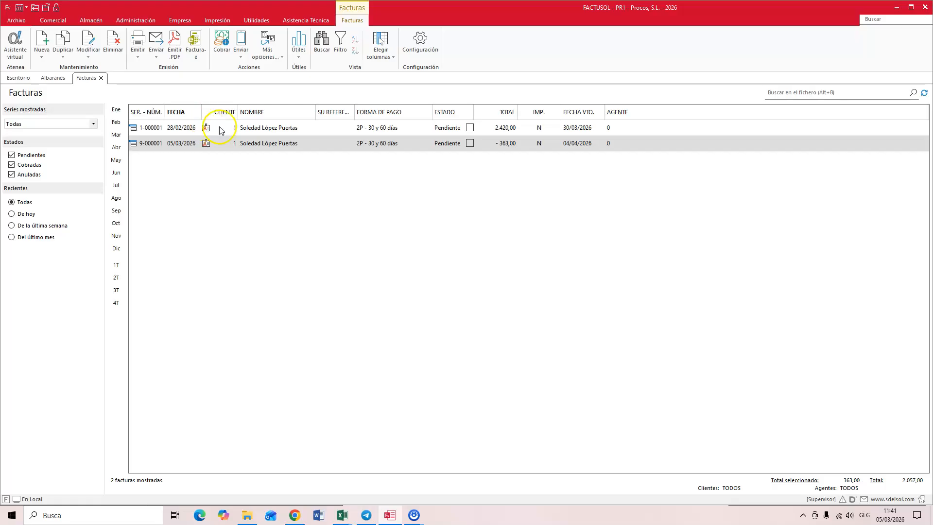
Step: Open the 28/02/2026 invoice and preview it down to its tax breakdown and due dates
click(284, 130)
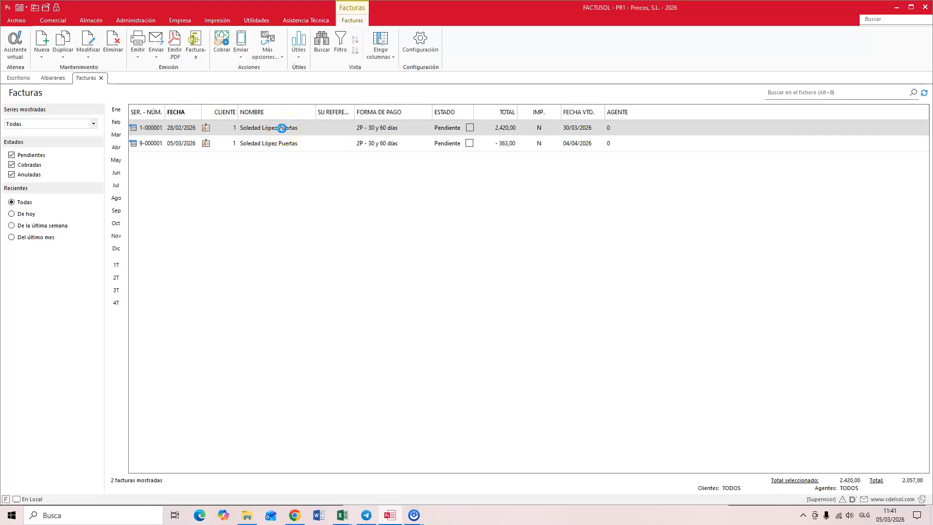
double_click(282, 127)
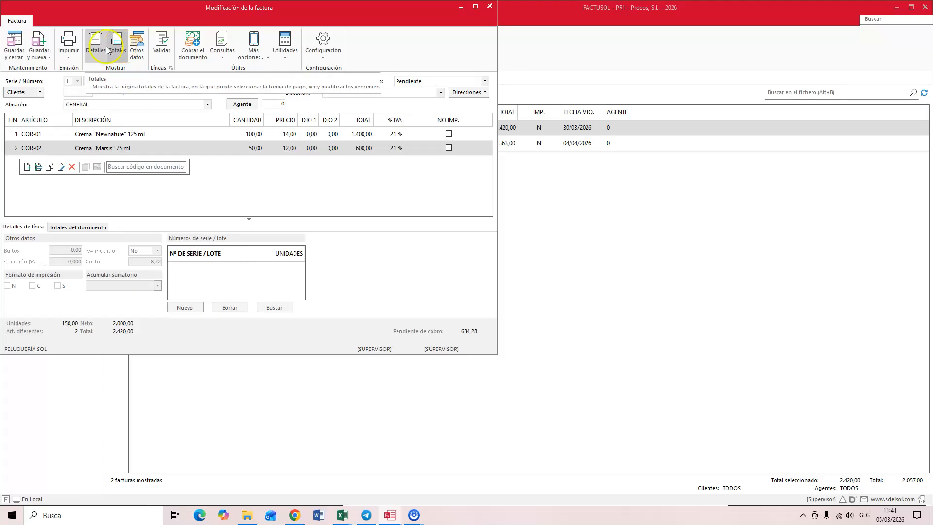
click(69, 56)
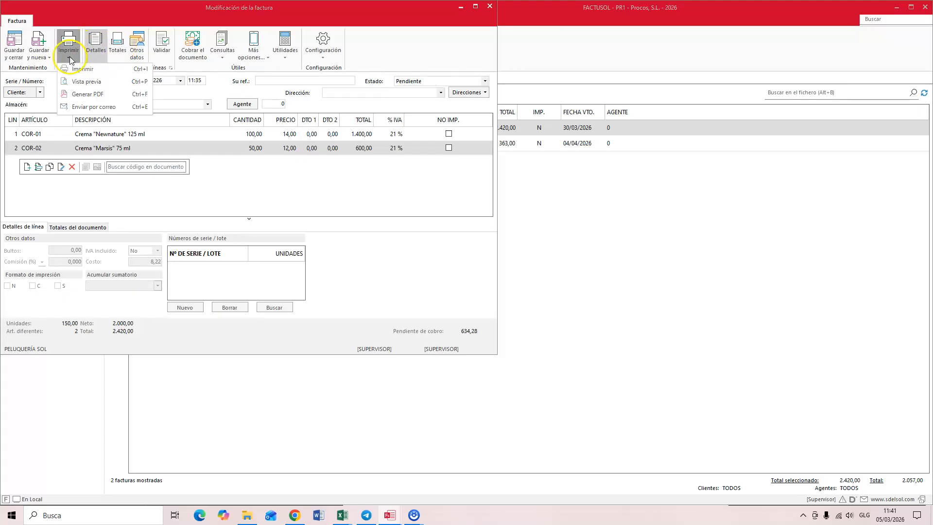
click(80, 81)
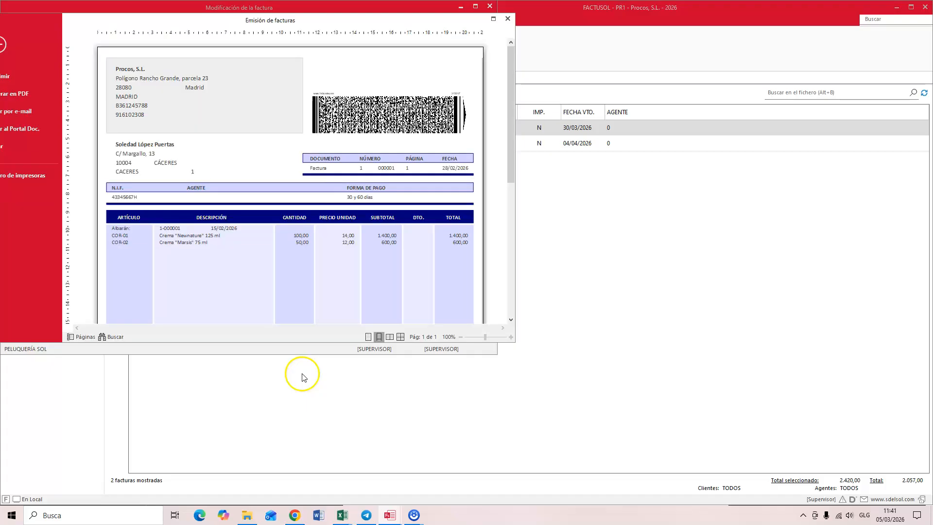
scroll(360, 203, down, 3)
scroll(361, 203, down, 3)
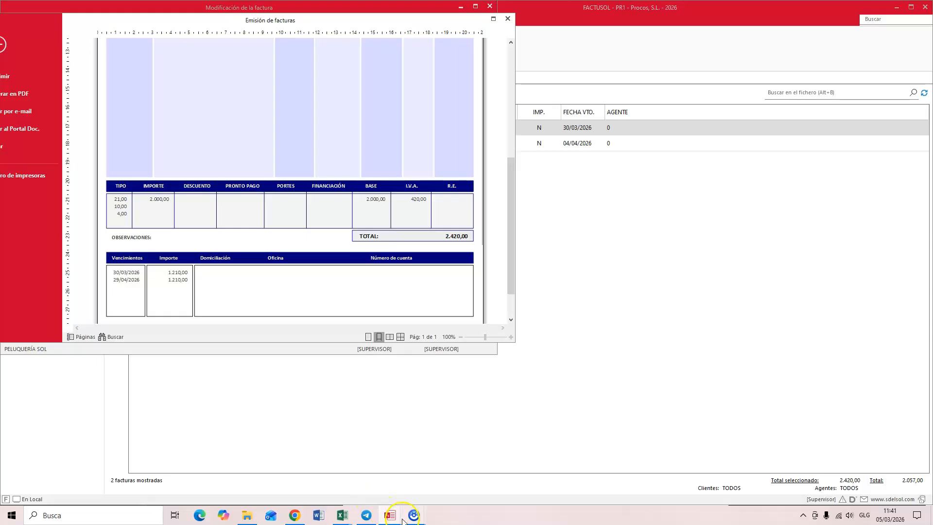
Step: Switch to the Exame Eaula 2ª 25-26 Diario workbook in Excel and start row 5 of LIBRO DIARIO with date 15-02-26 and subaccount 4300001
click(343, 515)
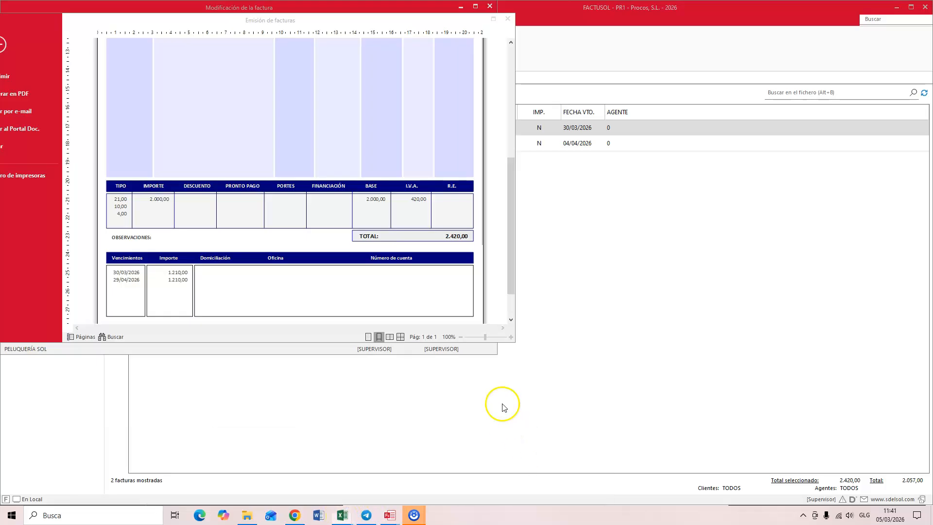
click(345, 516)
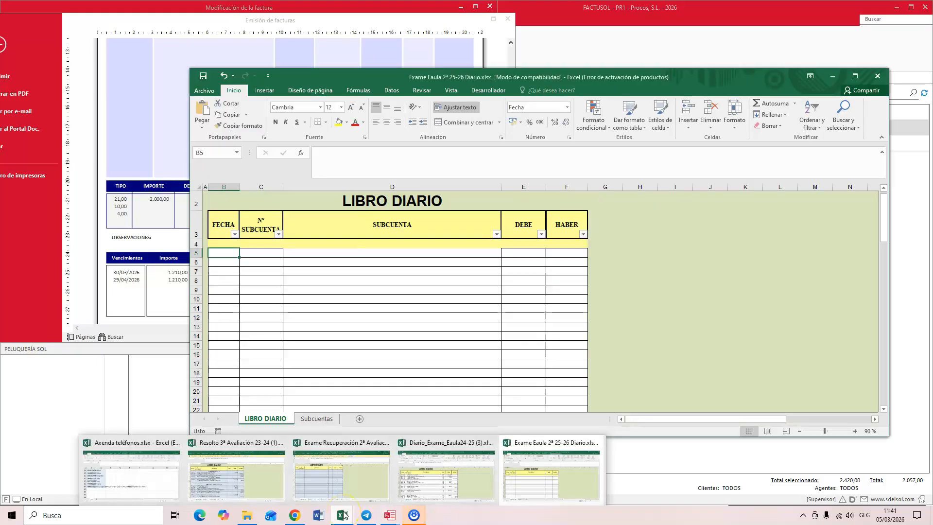
click(230, 253)
double_click(230, 252)
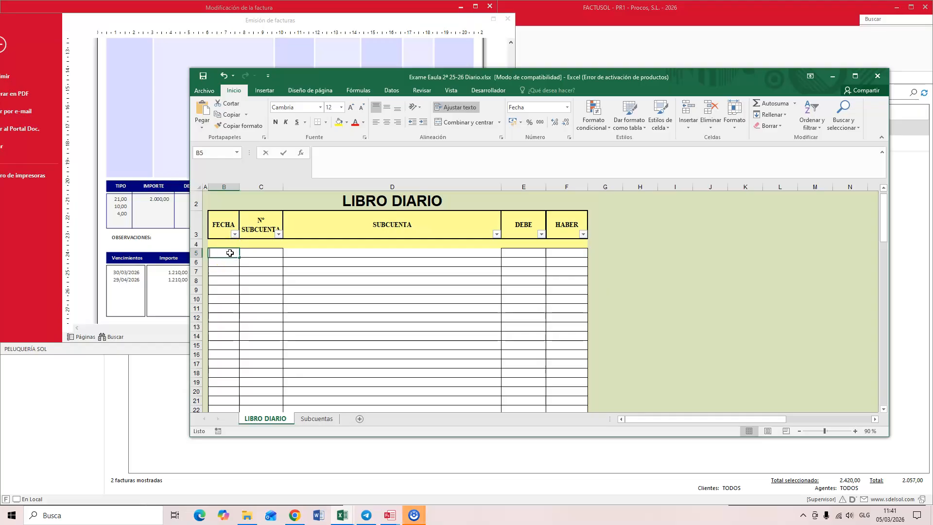
text(15-02-26)
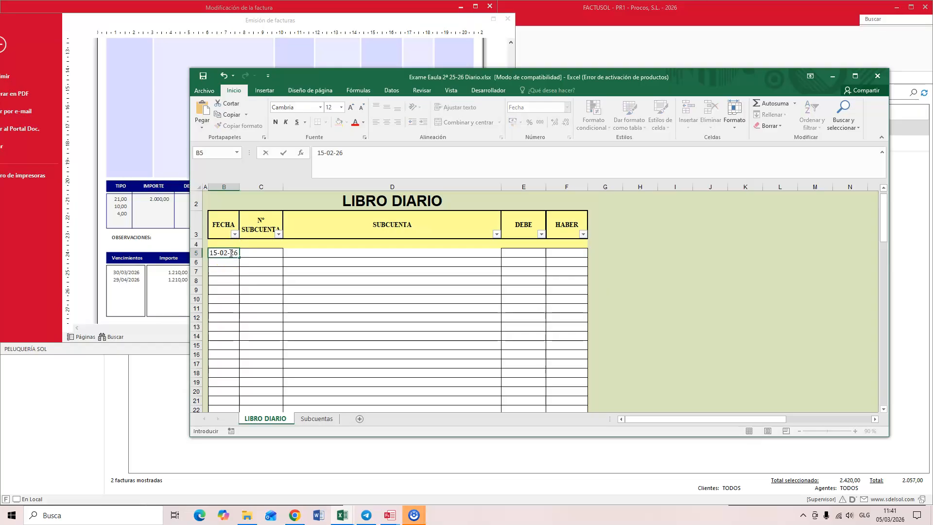
click(256, 254)
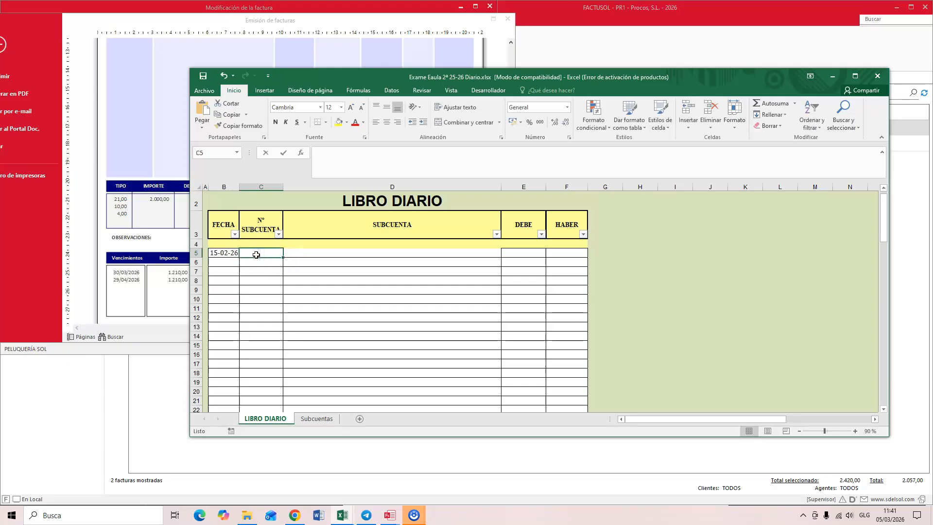
text(4300001)
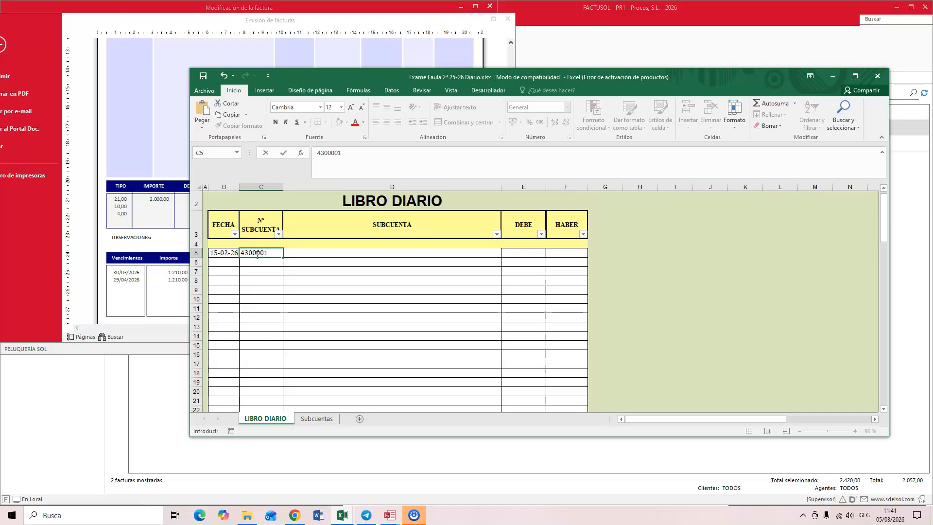
key(Return)
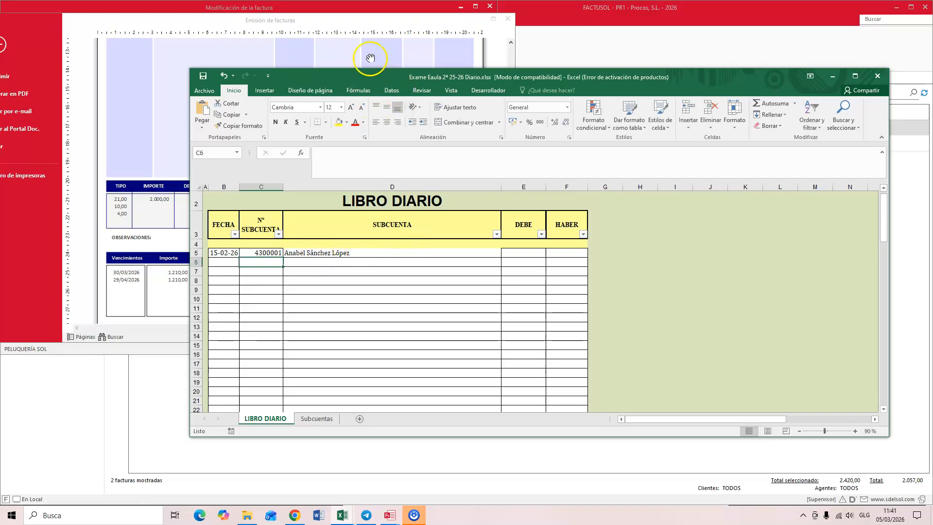
Step: Enter 2420 as the debit (DEBE) amount of the customer subaccount in row 5
drag(373, 75, 344, 73)
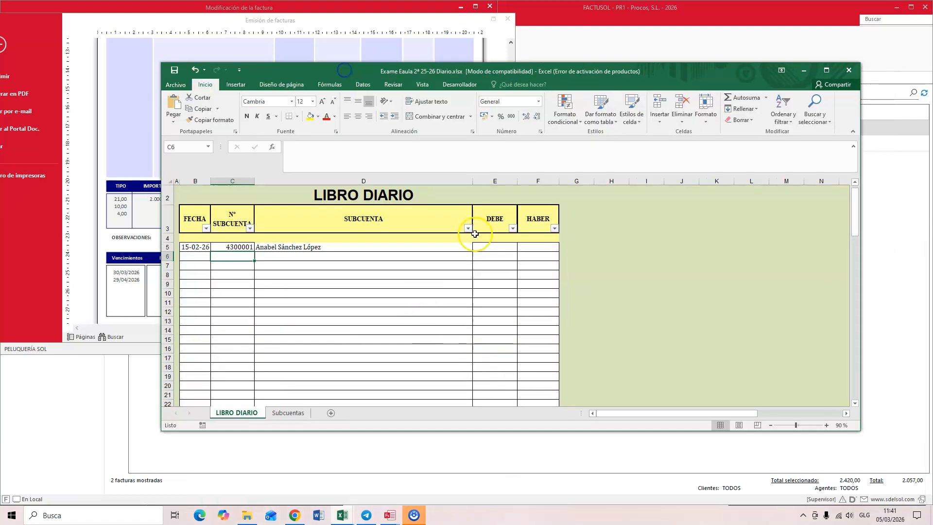
click(493, 248)
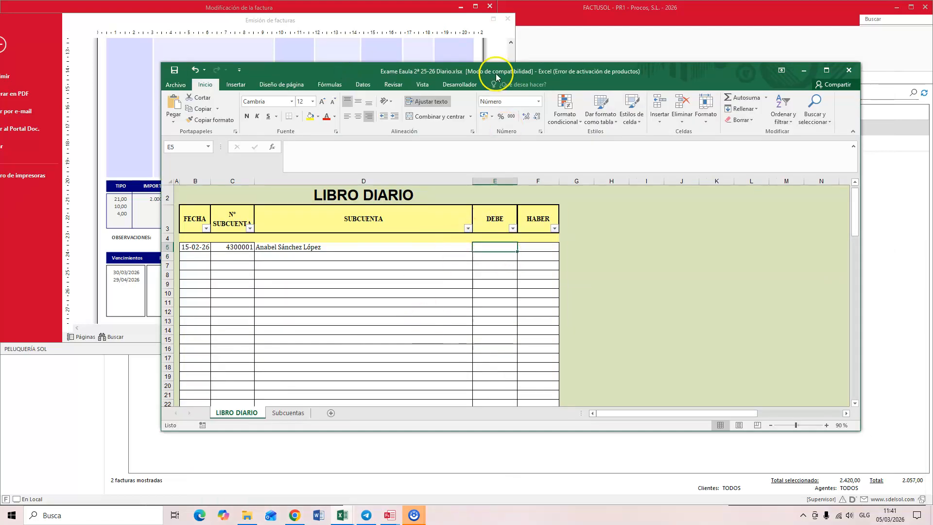
drag(487, 70, 448, 68)
text(2420)
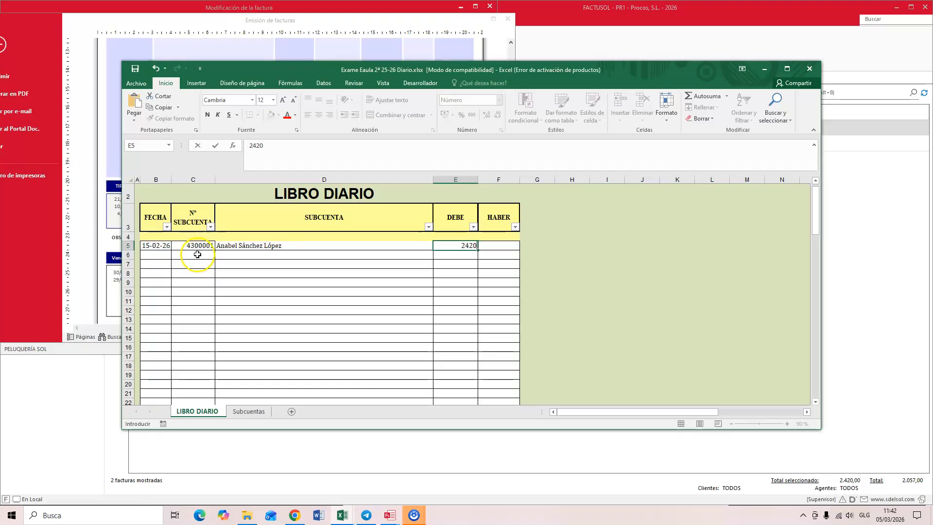
Step: Add the output VAT subaccount 4770001 in row 6 with a credit (HABER) amount of 420
click(196, 252)
text(4770001)
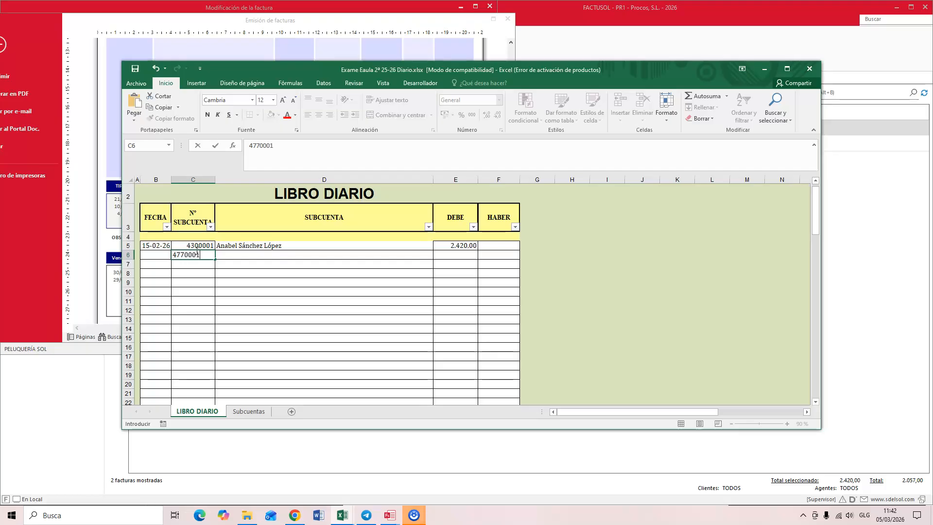
key(Return)
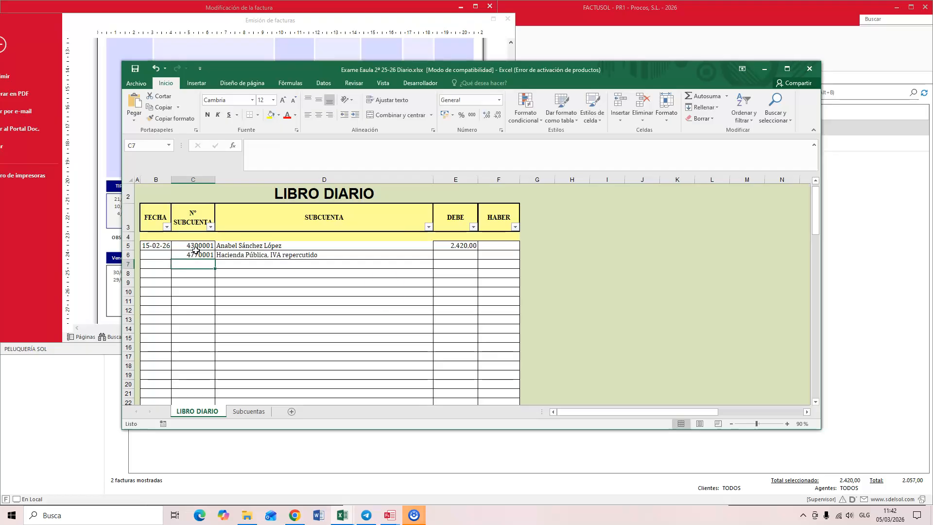
click(492, 254)
drag(454, 67, 451, 91)
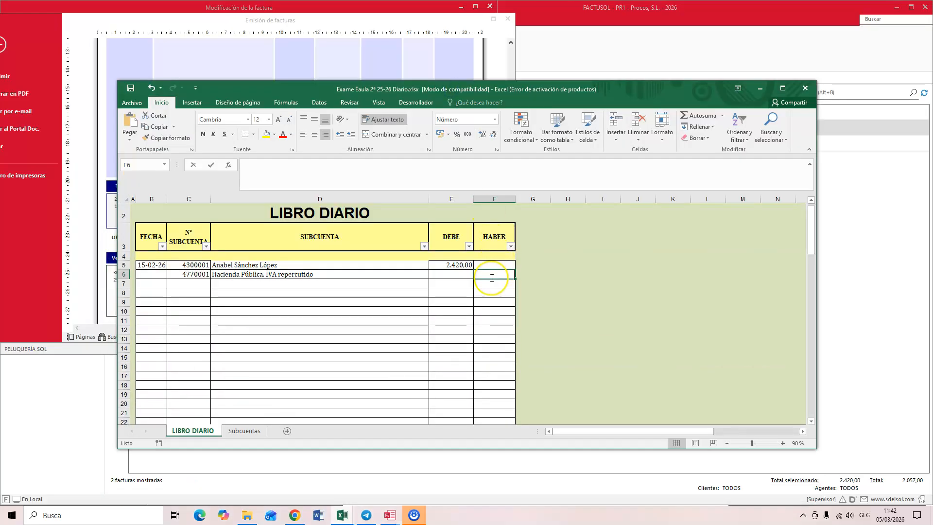
text(420)
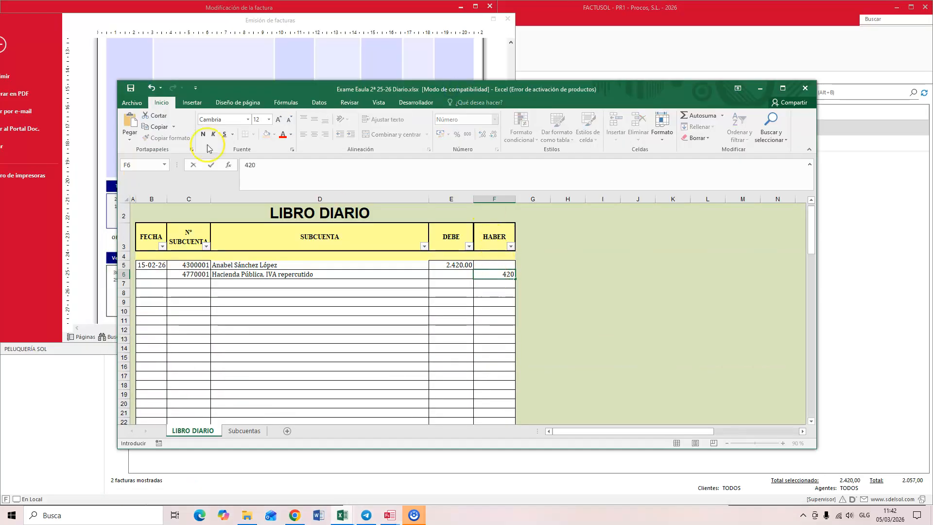
Step: Add the sales subaccount 7000001 in row 7 with a credit (HABER) amount of 2000
click(195, 282)
text(700)
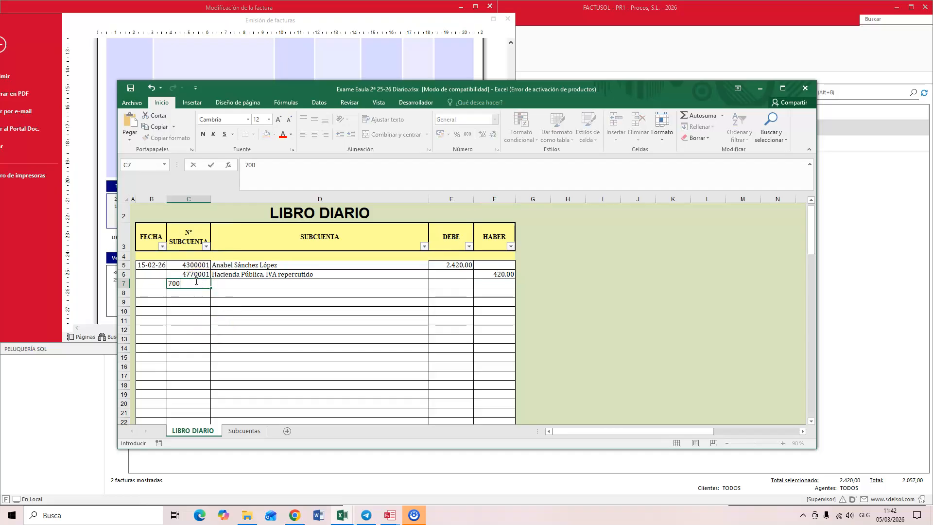
text(0001)
key(Return)
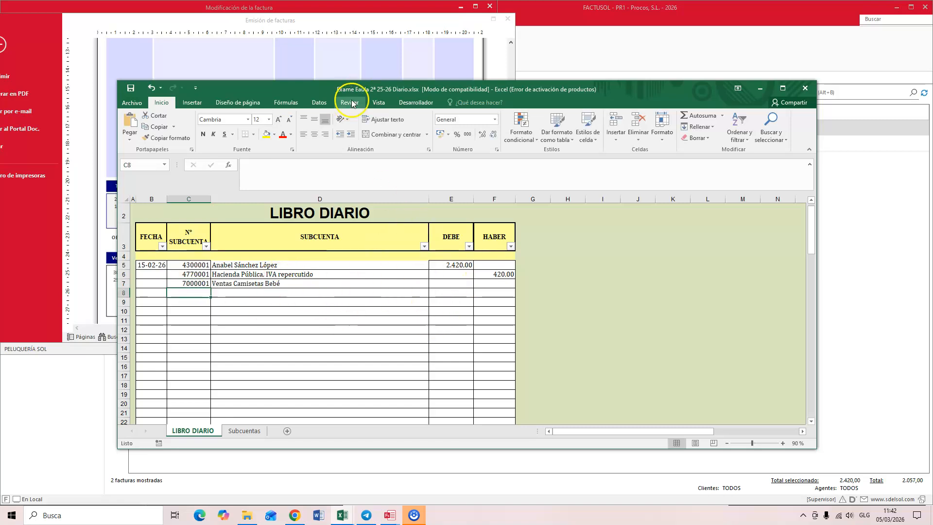
drag(363, 85, 363, 108)
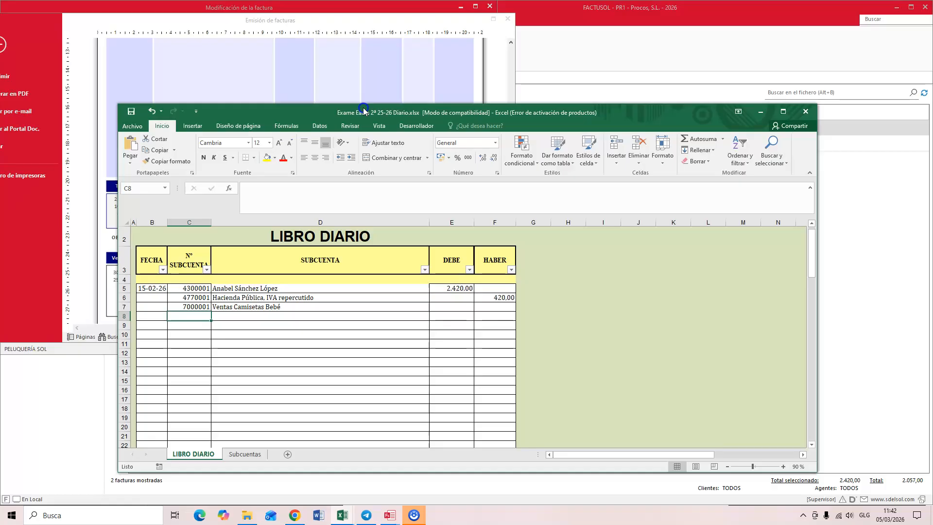
click(494, 305)
text(2000)
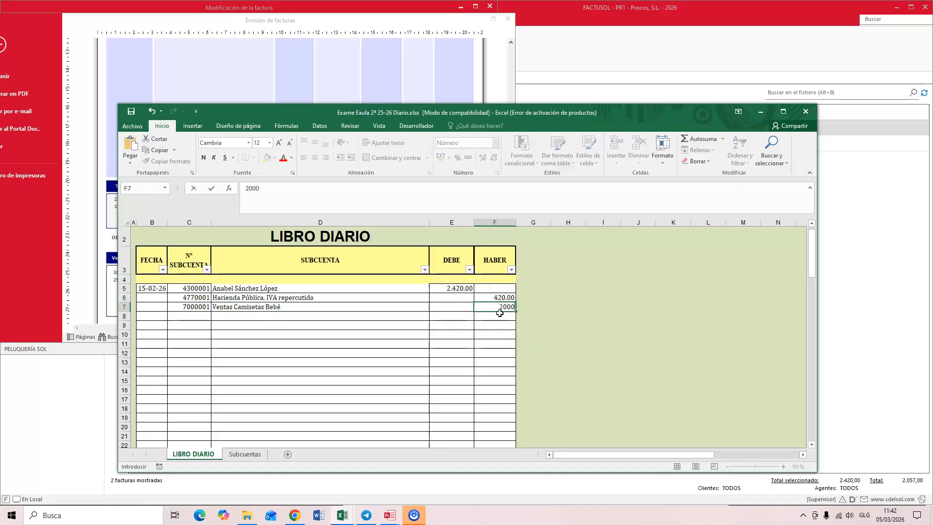
key(Return)
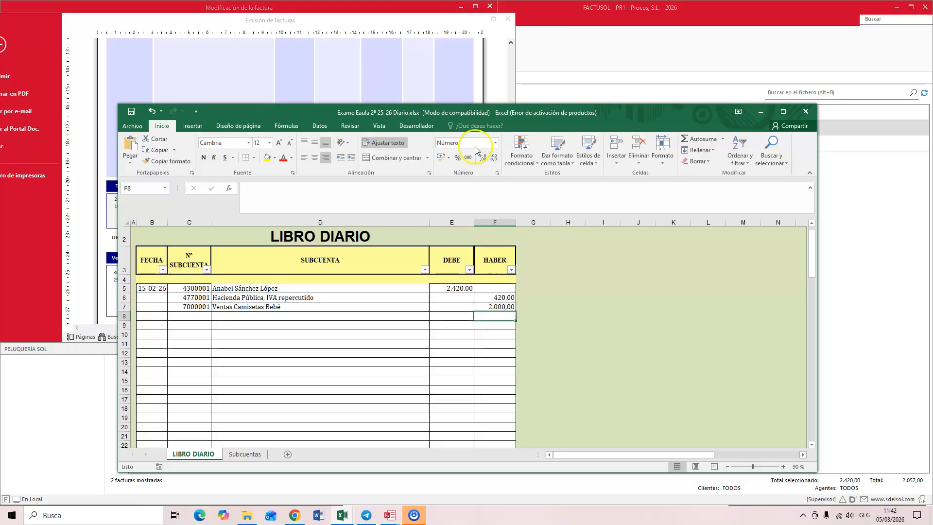
drag(464, 113, 541, 66)
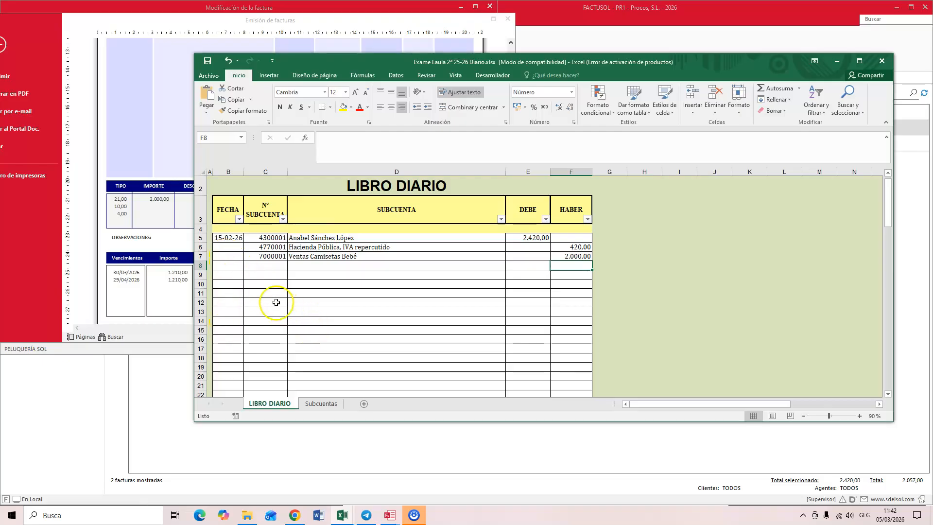
Step: Start the sales return entry in row 9 of LIBRO DIARIO with subaccount 7080001
click(262, 273)
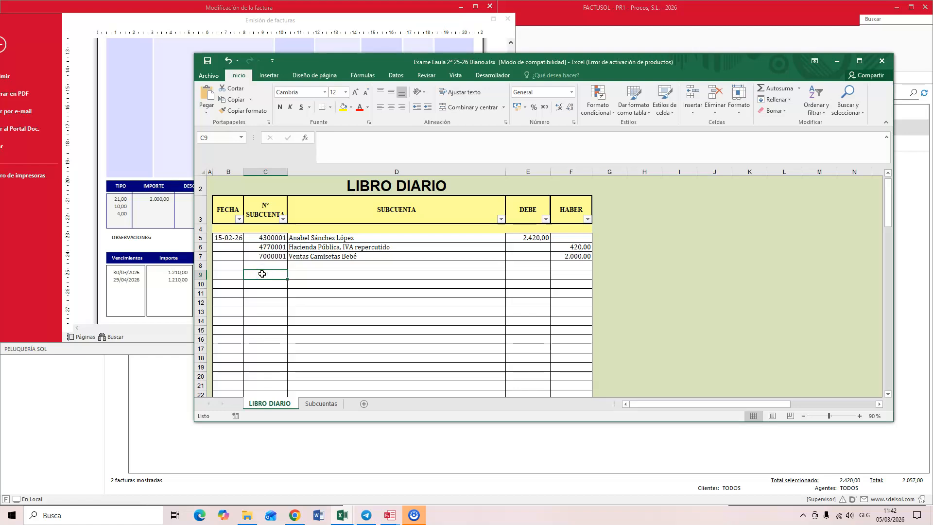
text(708)
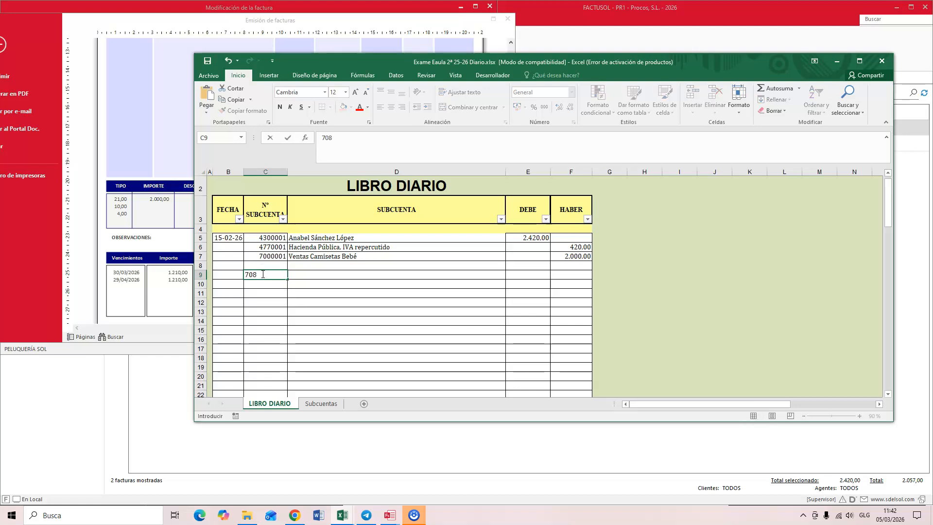
text(0001)
key(Return)
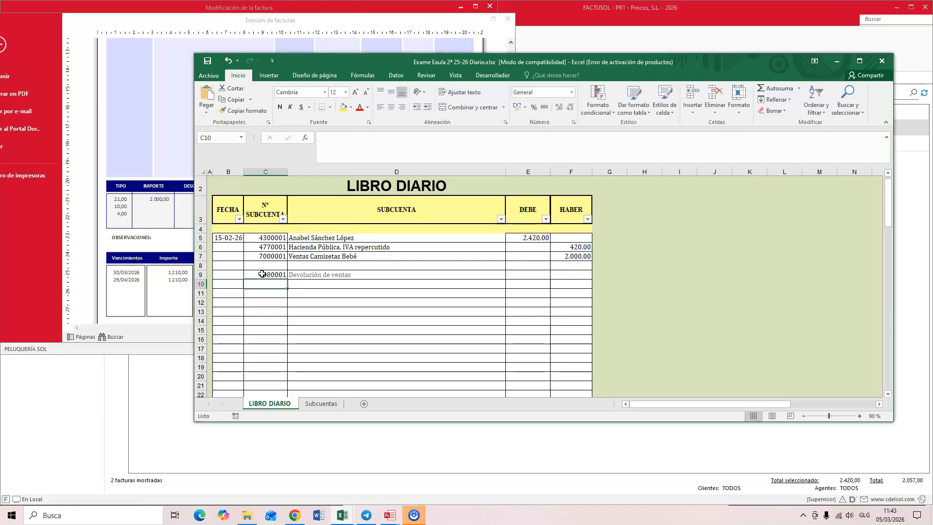
Step: Switch to FACTUSOL, close the first invoice and its preview, and open the totals of corrective invoice 9-000001
click(525, 274)
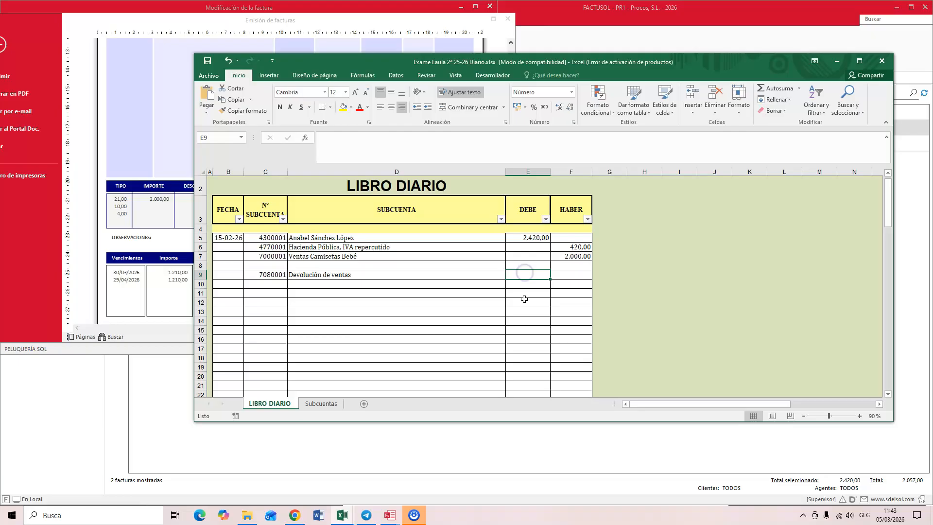
click(391, 515)
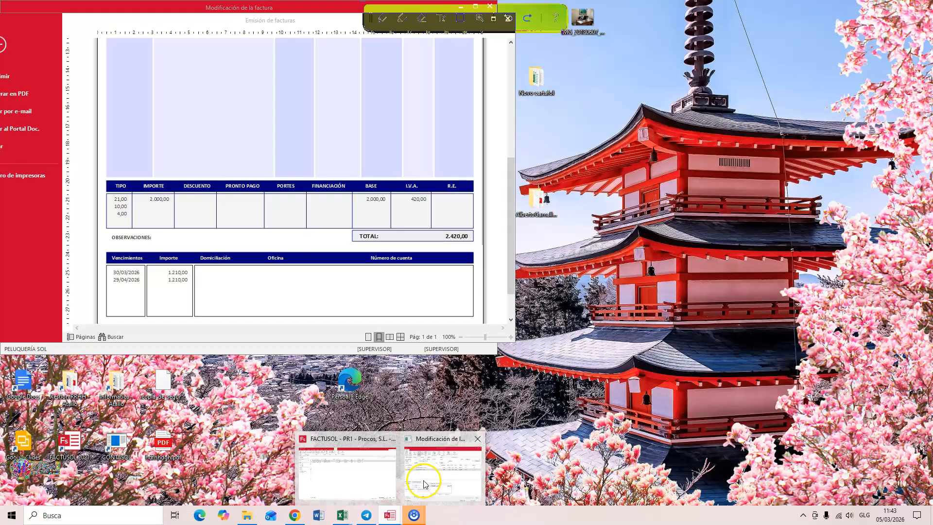
click(423, 483)
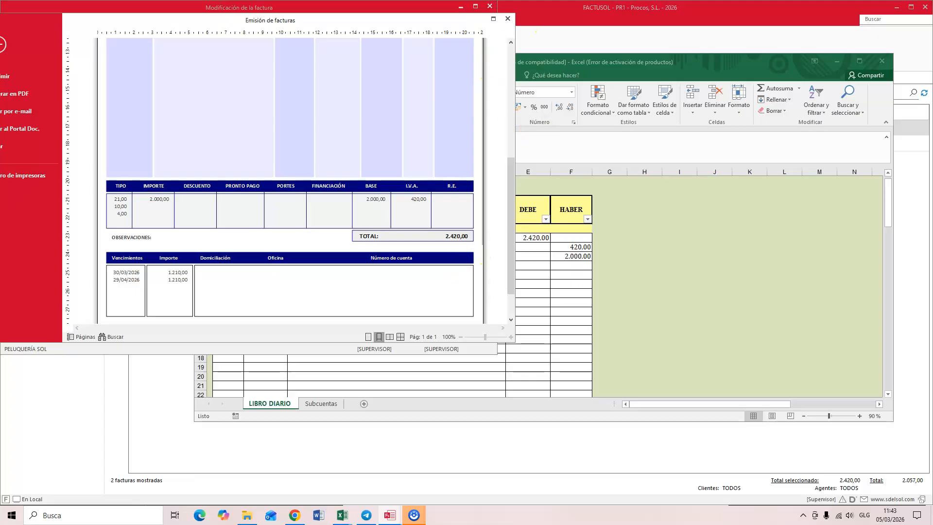
click(507, 19)
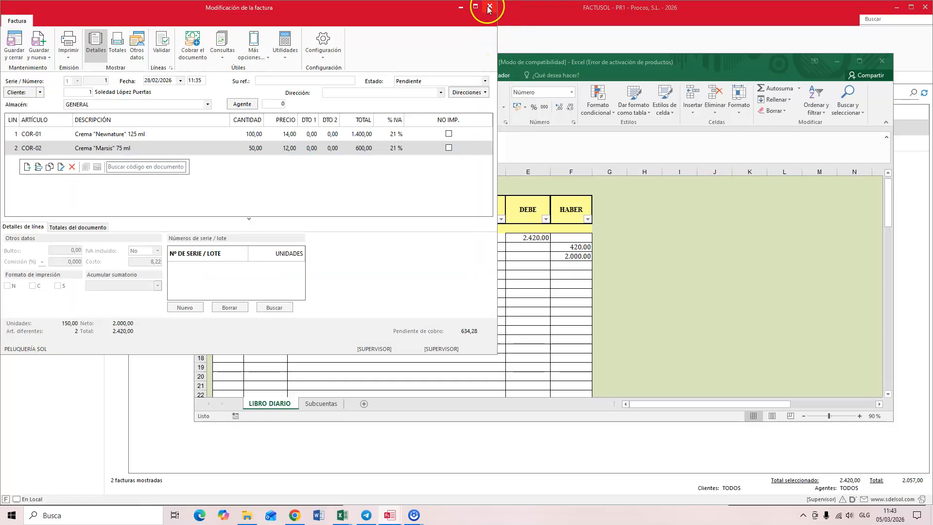
click(489, 9)
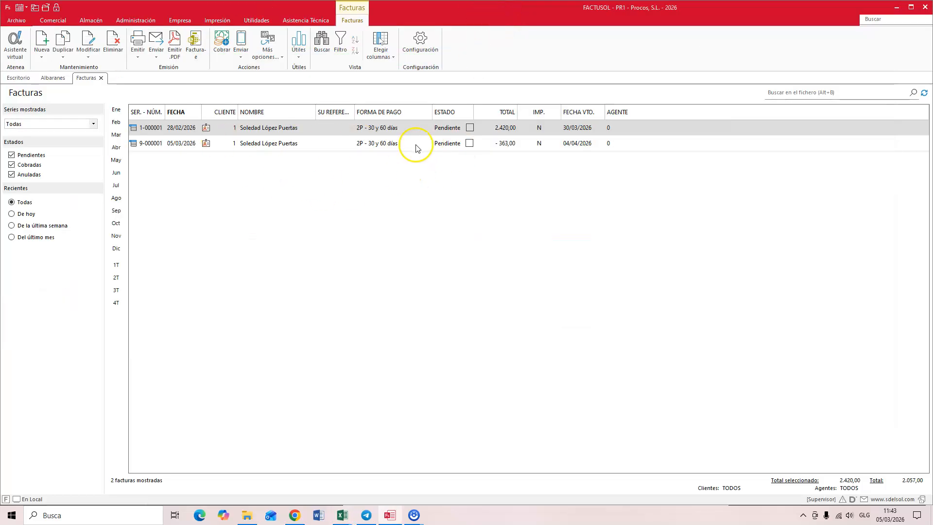
double_click(252, 146)
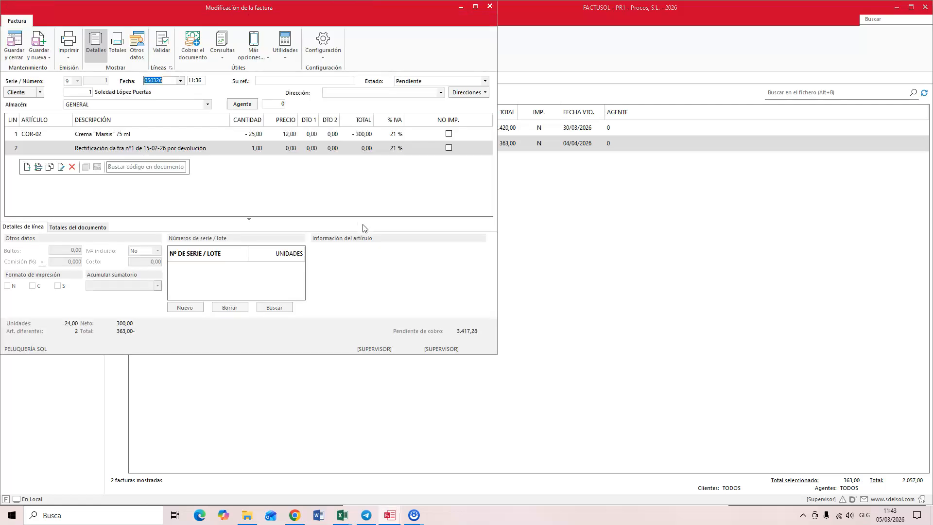
click(117, 45)
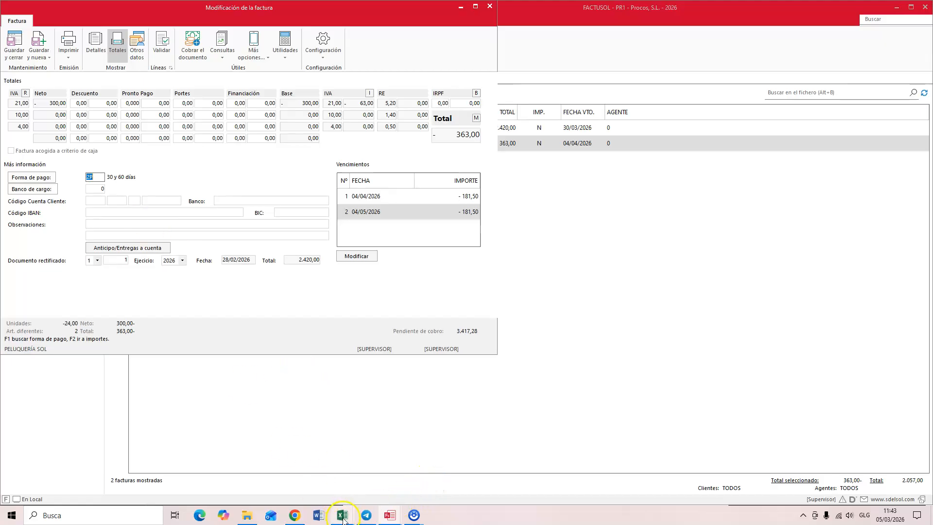
Step: Return to the Excel LIBRO DIARIO and enter 300 as the debit (DEBE) amount of the sales returns subaccount in row 9
mouse_move(343, 518)
click(532, 478)
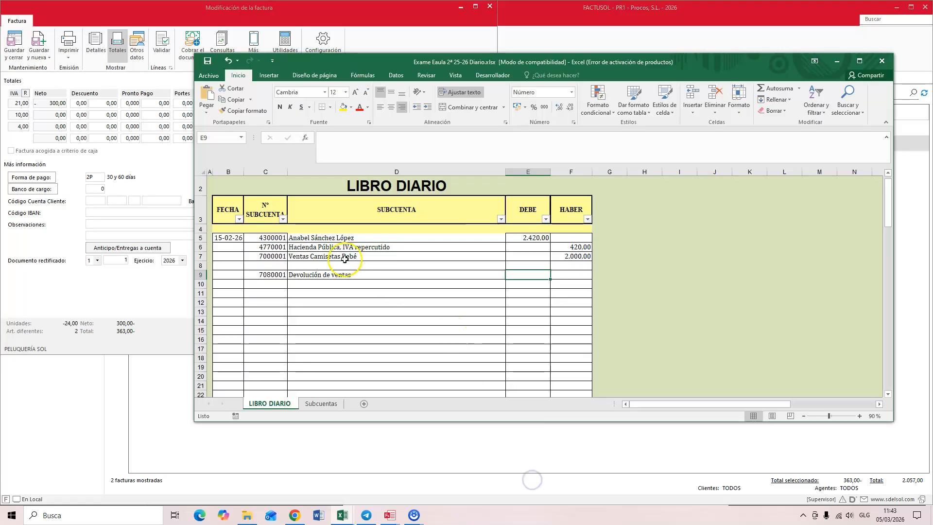
click(528, 273)
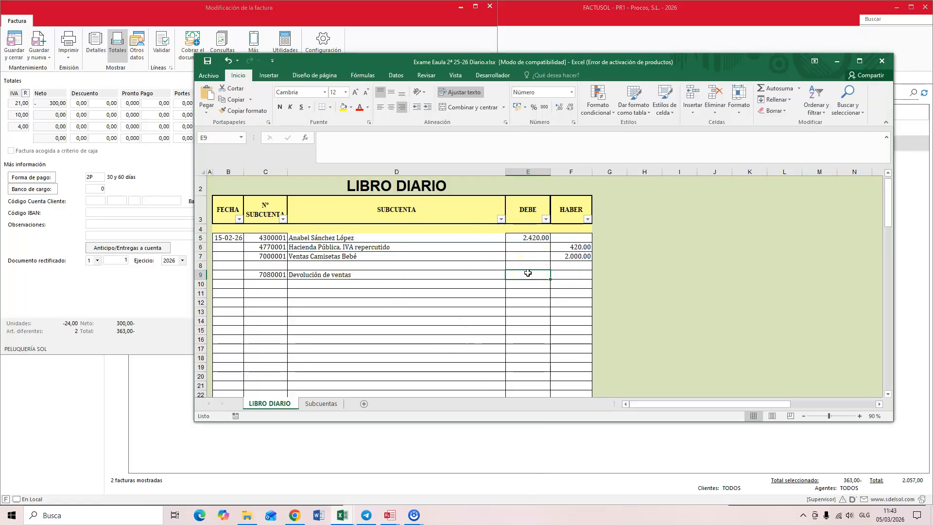
text(300)
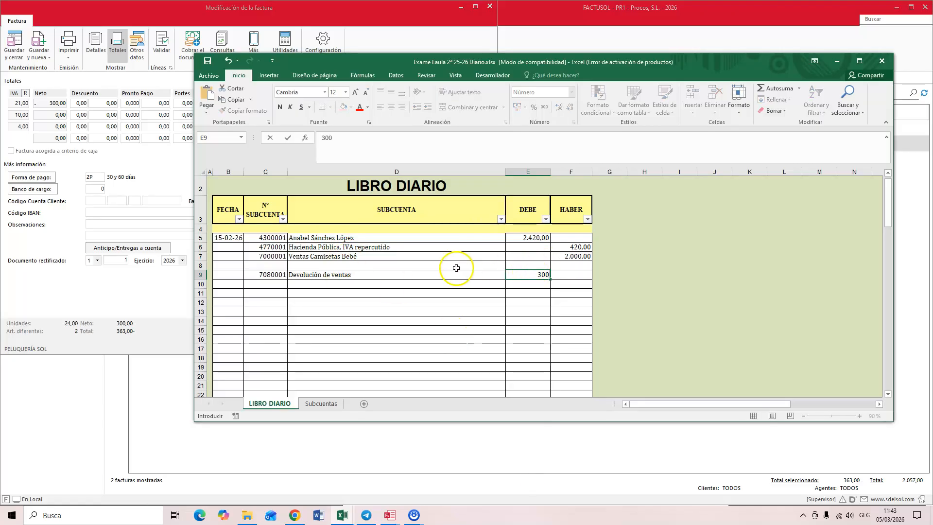
Step: Copy the output VAT subaccount 4770001 from row 6 into row 10 and give it a debit (DEBE) amount of 63
click(264, 248)
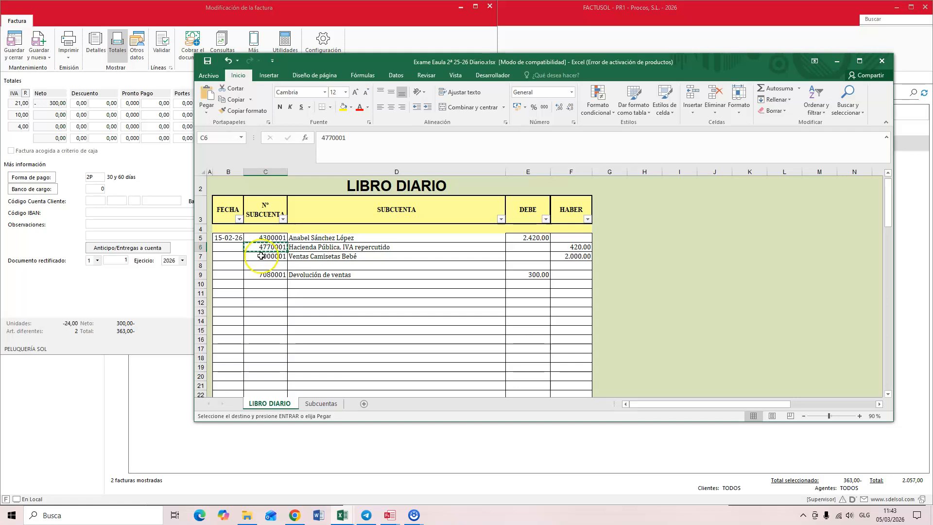
click(262, 281)
text(4770001)
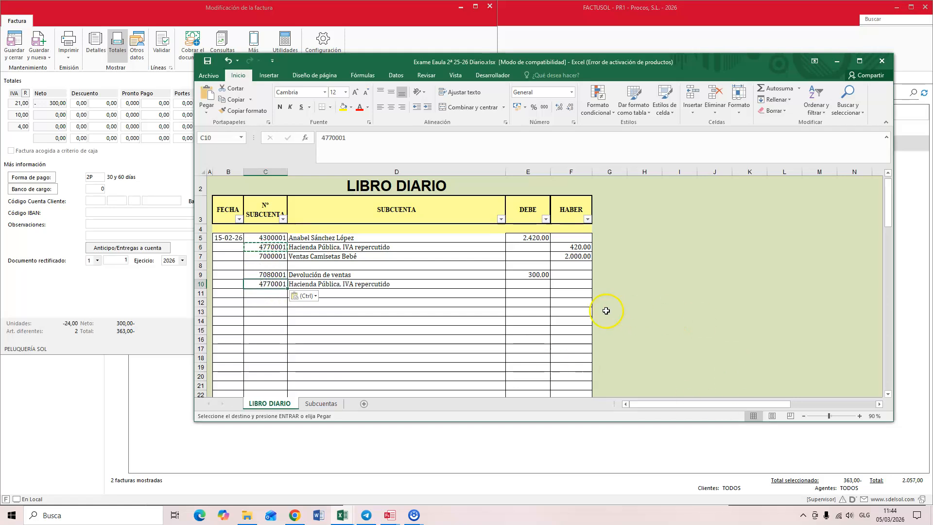
click(539, 285)
text(63)
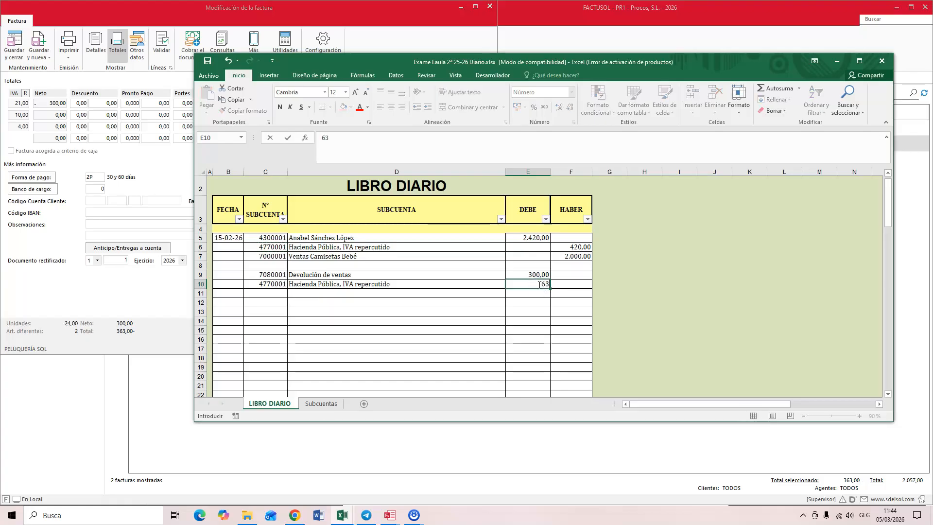
Step: Copy the customer subaccount 4300001 from row 5 into row 11 and give it a credit (HABER) amount of 363
click(277, 293)
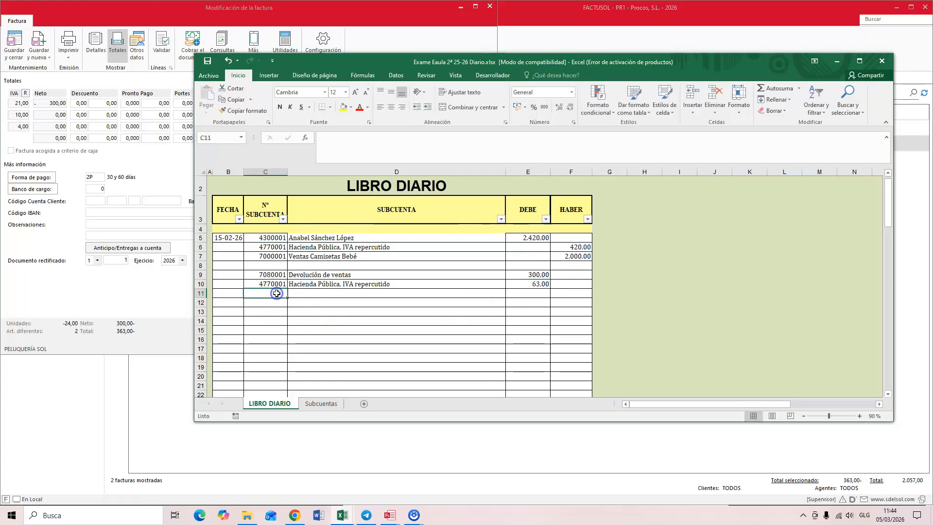
click(271, 236)
key(ctrl+c)
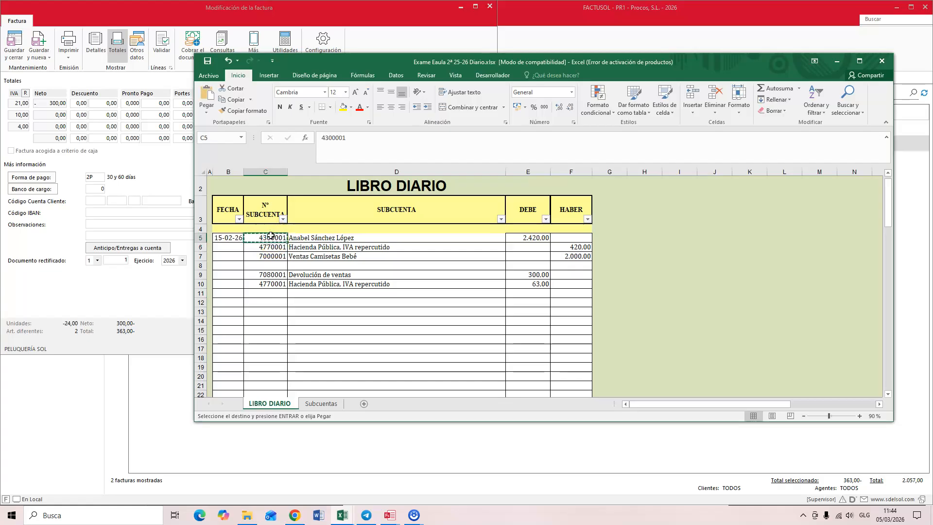
click(278, 296)
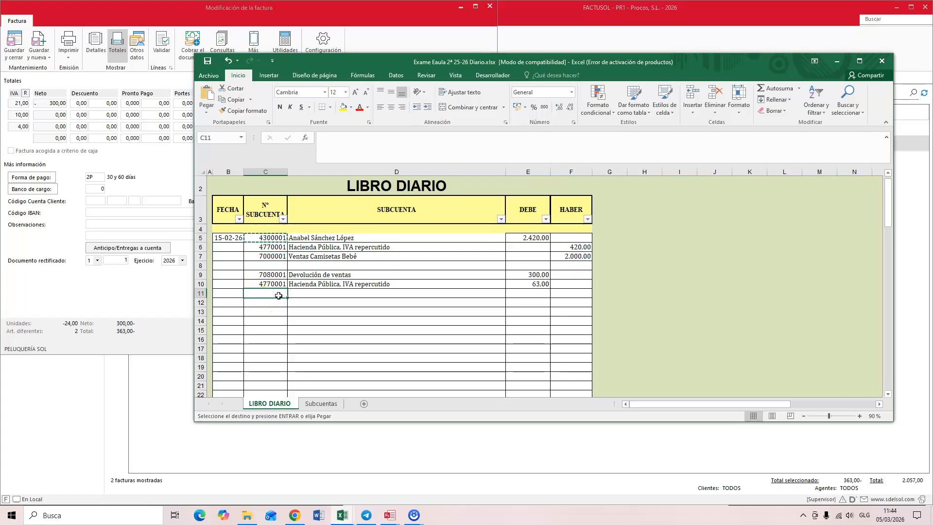
key(ctrl+v)
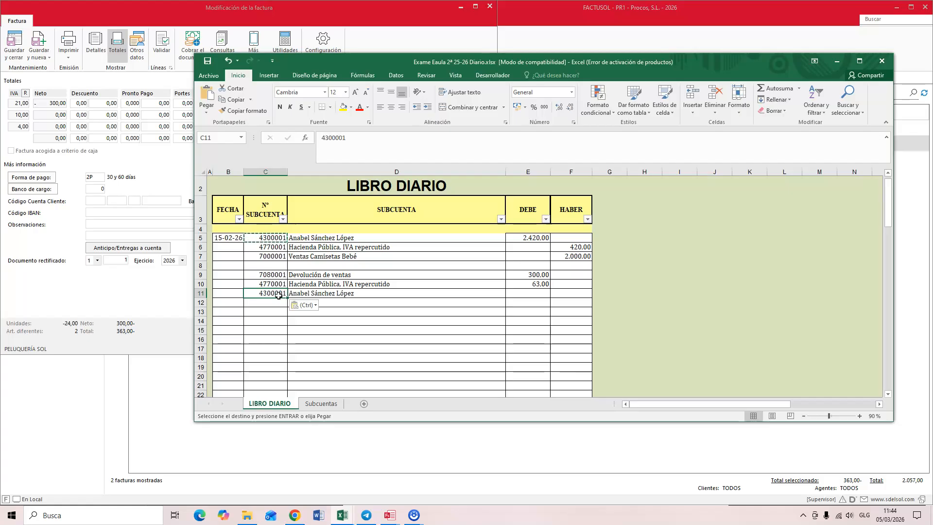
click(576, 291)
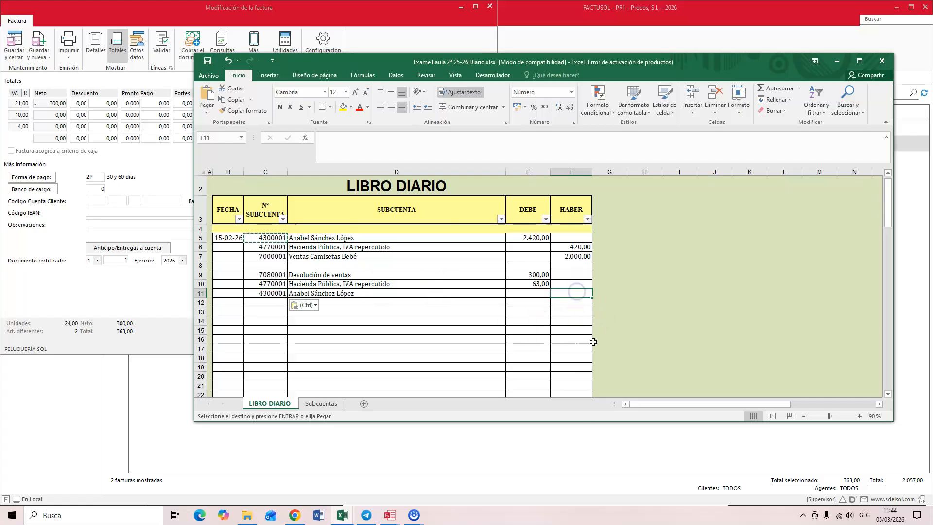
text(363)
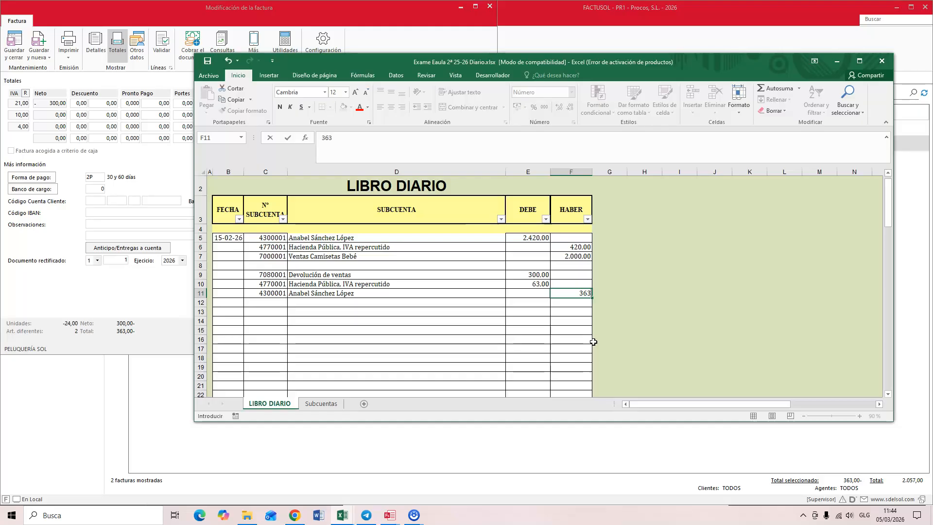
click(284, 324)
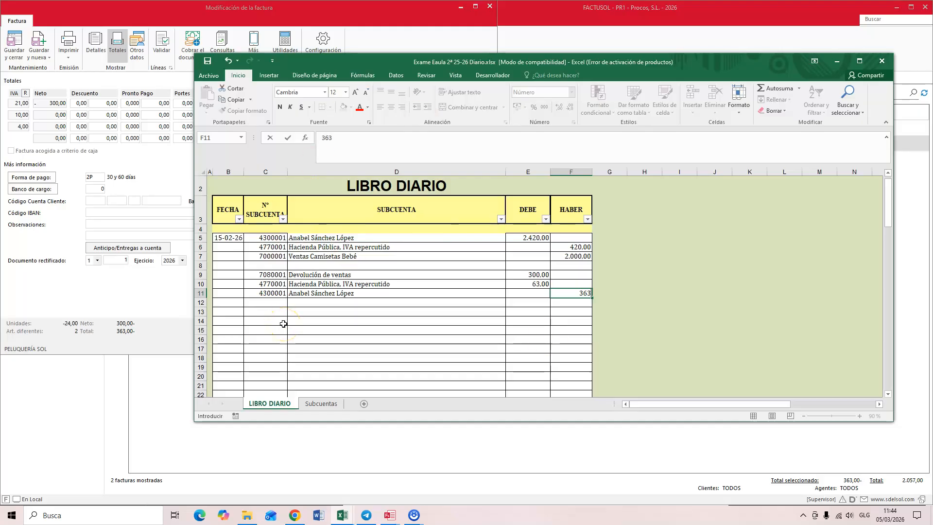